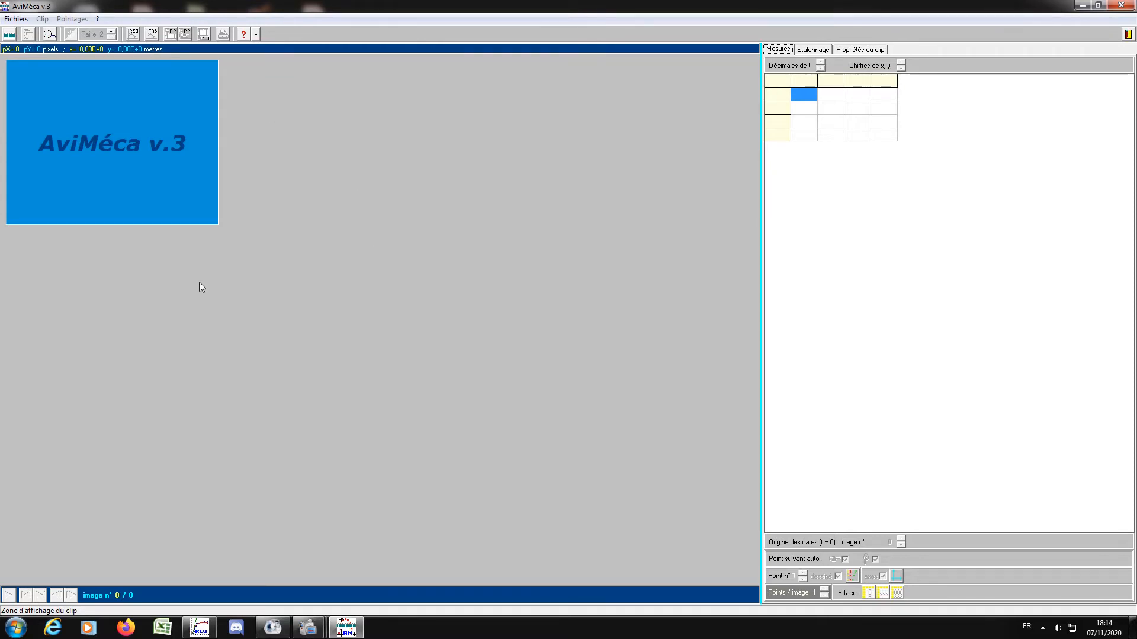
# Open the video clip "activité 3 avi RC" from the CHP3MI Mouvements et forces folder.
pyautogui.click(16, 24)
pyautogui.click(13, 32)
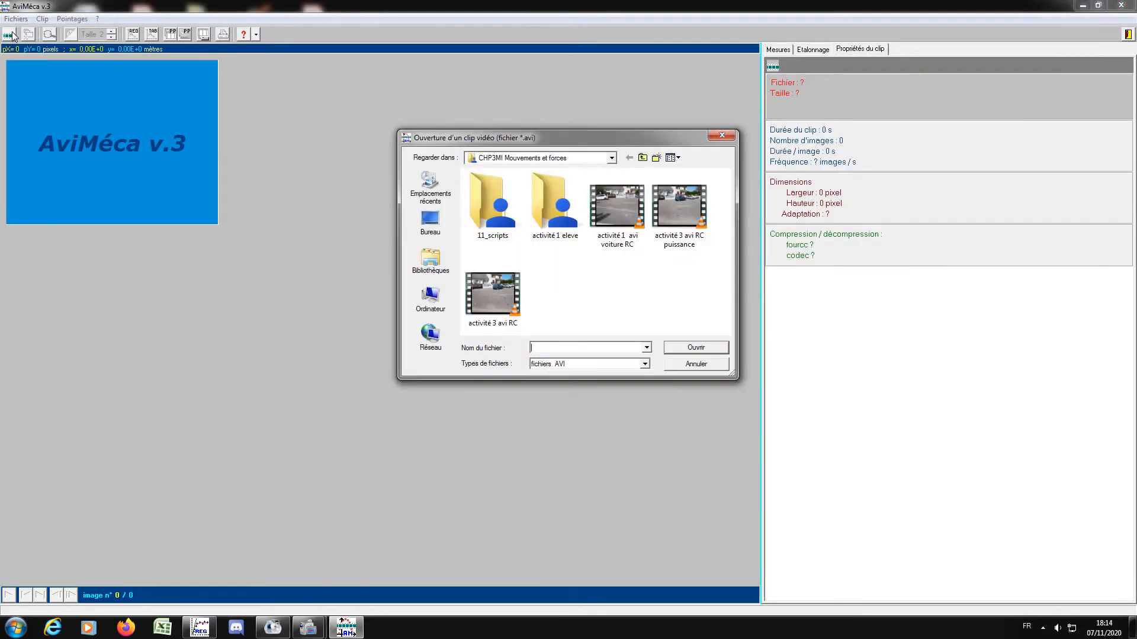
pyautogui.doubleClick(492, 294)
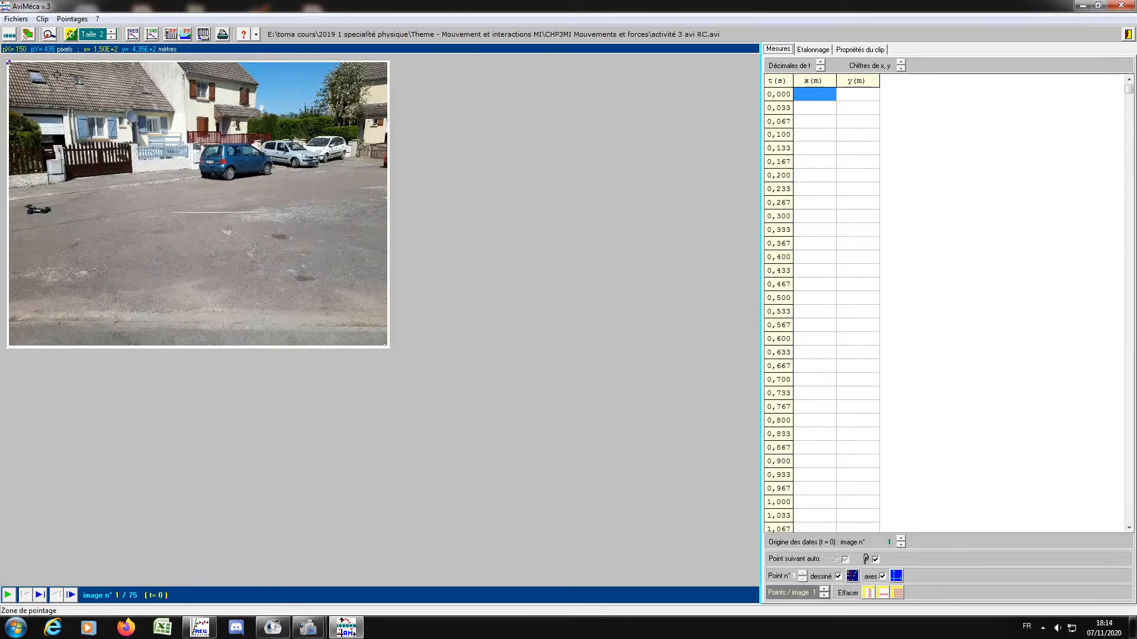
# Enlarge the clip to 185% with the size adapted to the window.
pyautogui.click(43, 19)
pyautogui.click(57, 30)
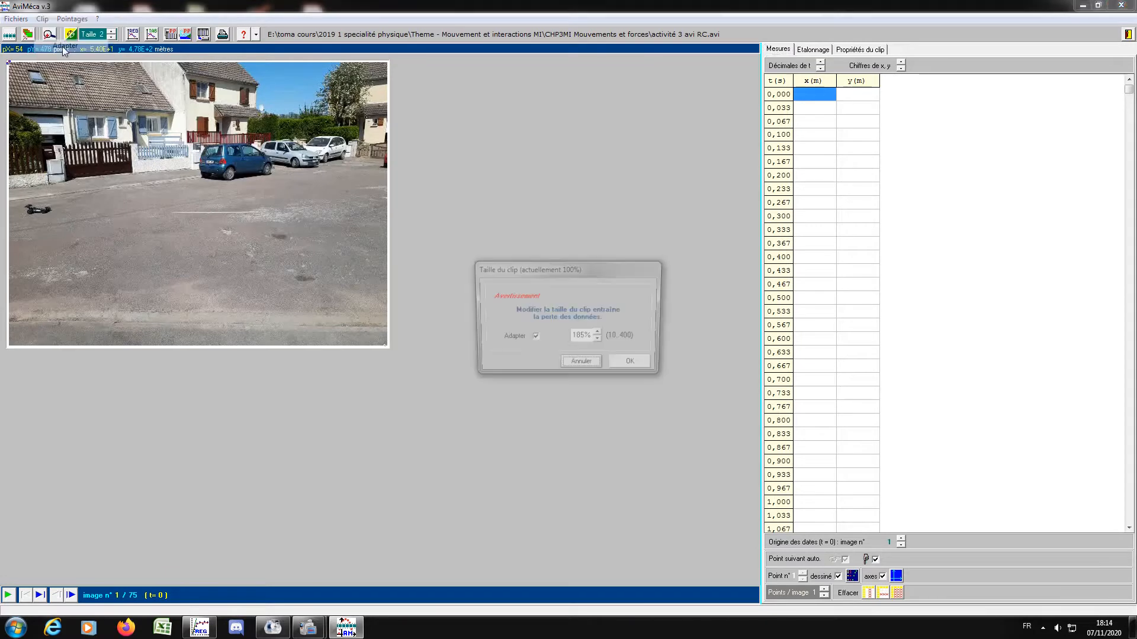
pyautogui.click(632, 365)
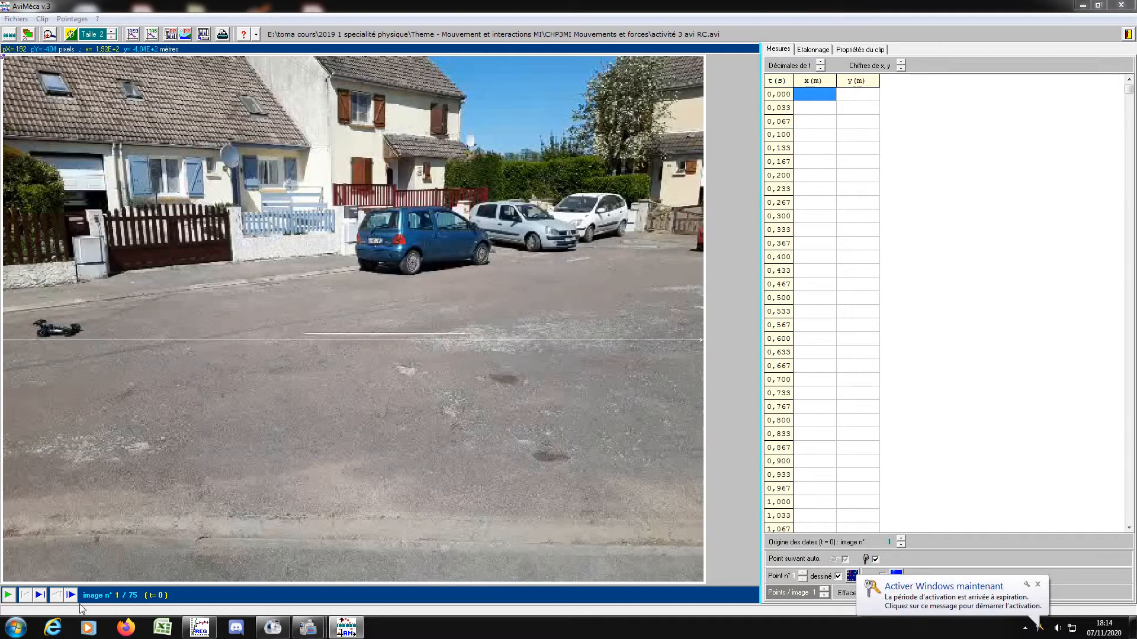
# Step through the clip to image 17, where the RC car starts moving.
pyautogui.click(71, 596)
pyautogui.click(71, 596)
pyautogui.click(71, 596)
pyautogui.click(71, 596)
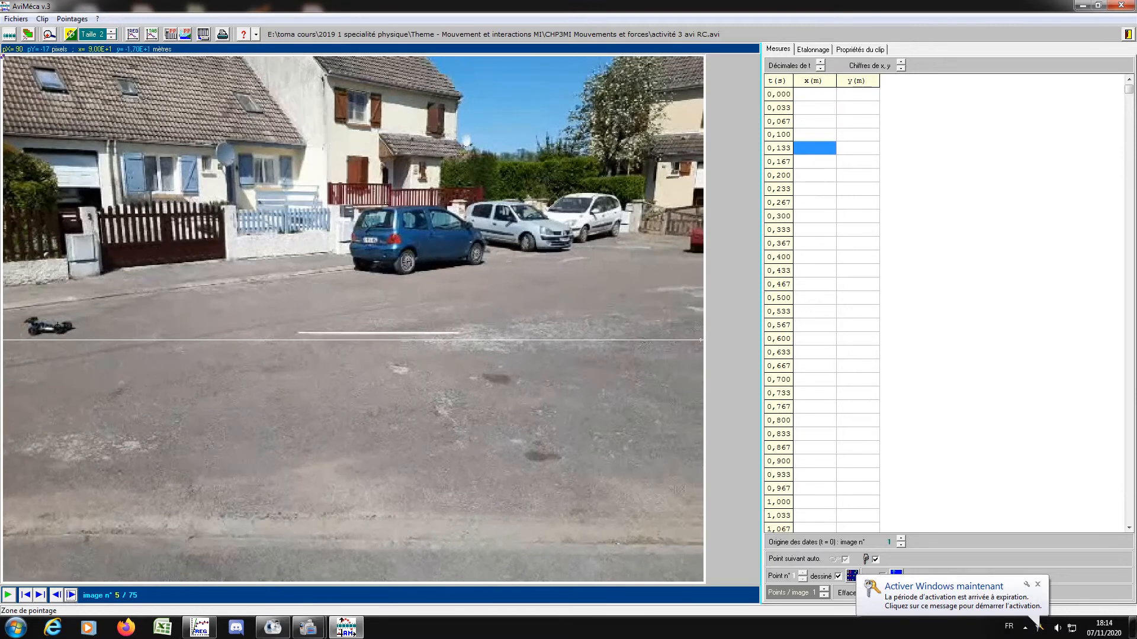
pyautogui.click(71, 595)
pyautogui.click(71, 595)
pyautogui.click(71, 595)
pyautogui.click(71, 595)
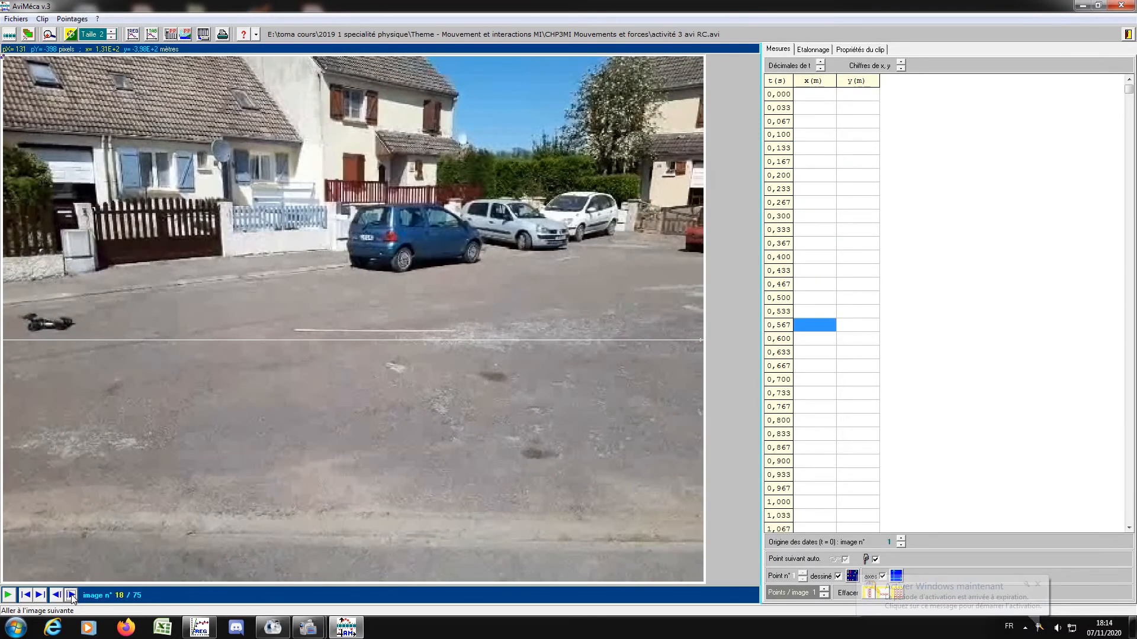
pyautogui.click(71, 595)
pyautogui.click(71, 595)
pyautogui.click(71, 596)
pyautogui.click(71, 595)
pyautogui.click(71, 595)
pyautogui.click(71, 595)
pyautogui.click(71, 595)
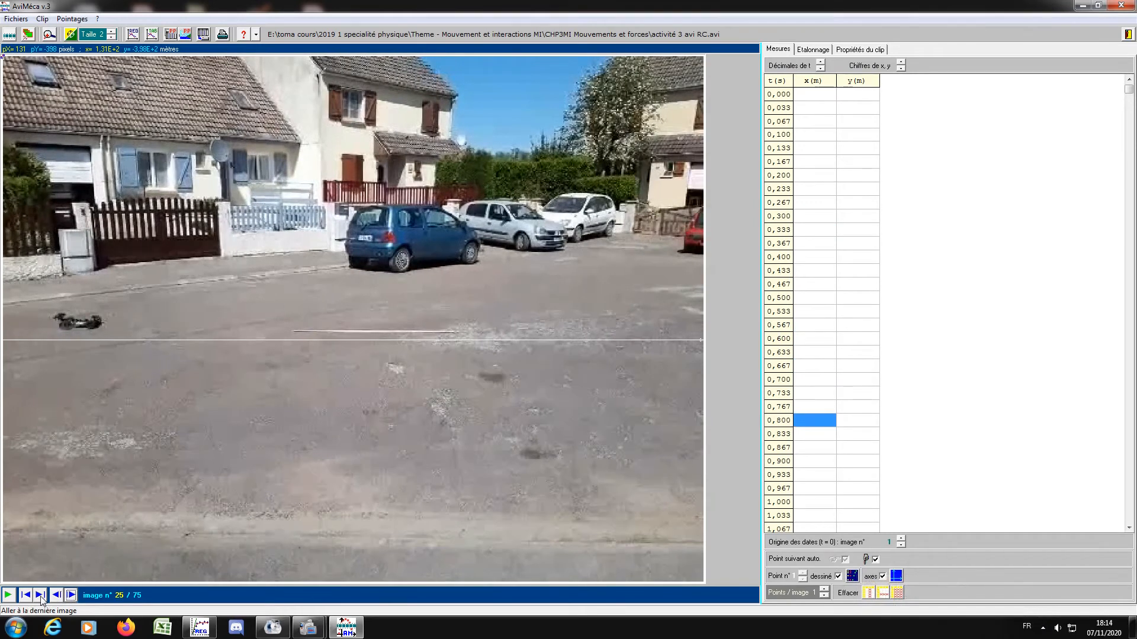
pyautogui.click(56, 595)
pyautogui.click(57, 595)
pyautogui.click(56, 596)
pyautogui.click(56, 595)
pyautogui.click(56, 595)
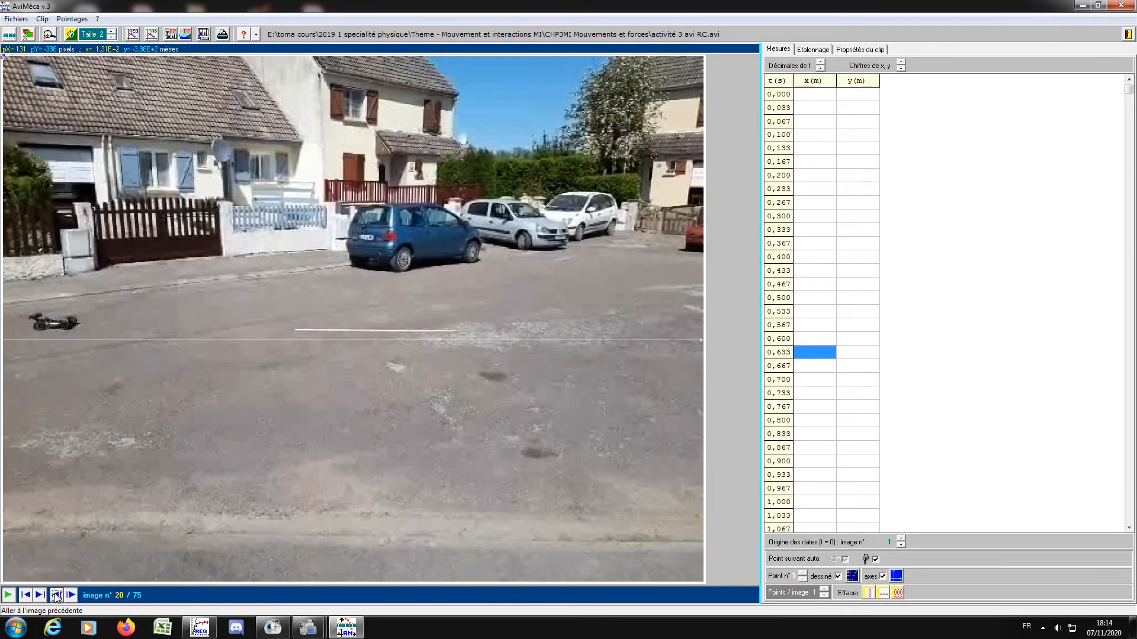
pyautogui.click(56, 595)
pyautogui.click(56, 596)
pyautogui.click(57, 595)
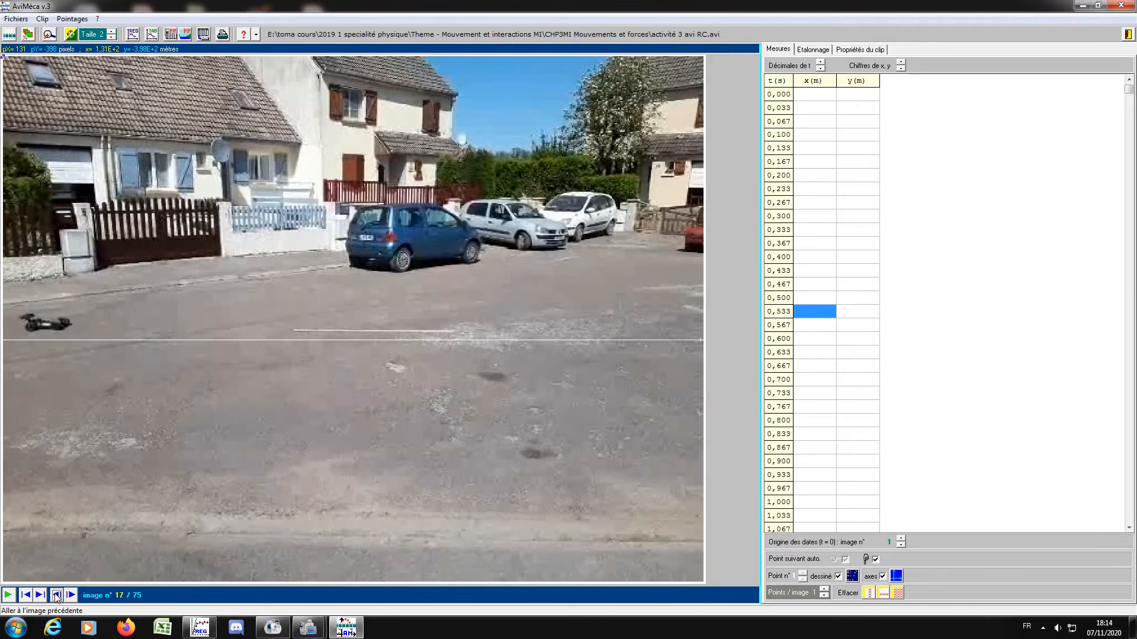
pyautogui.click(56, 595)
pyautogui.click(71, 595)
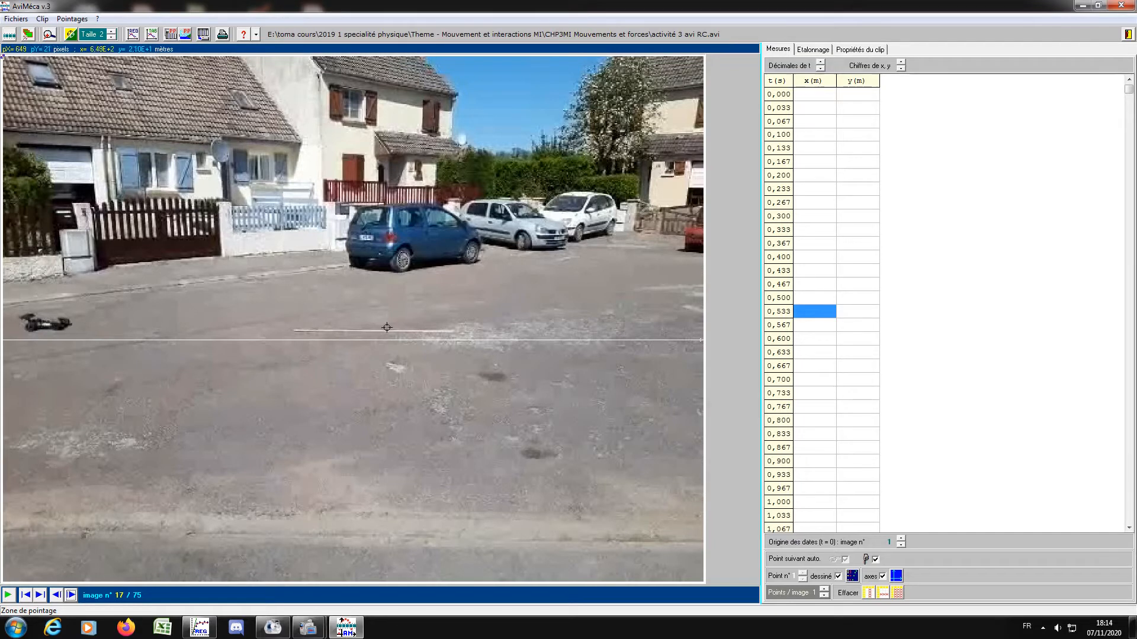
# Place the origin of the axes on the RC car's rear wheel in image 17.
pyautogui.click(799, 51)
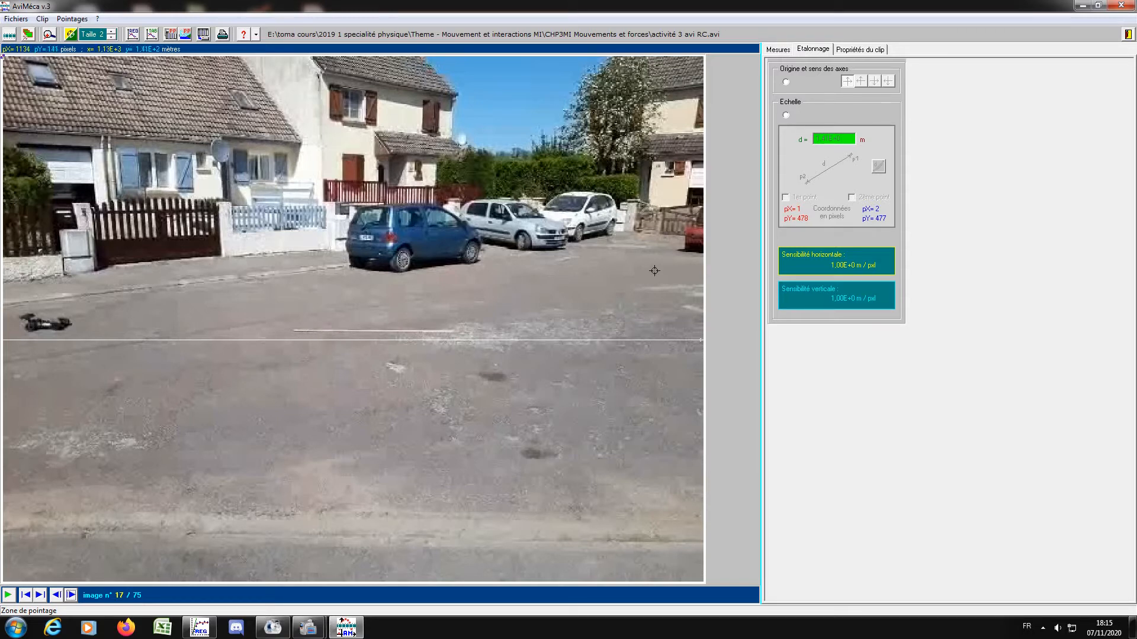
pyautogui.click(785, 81)
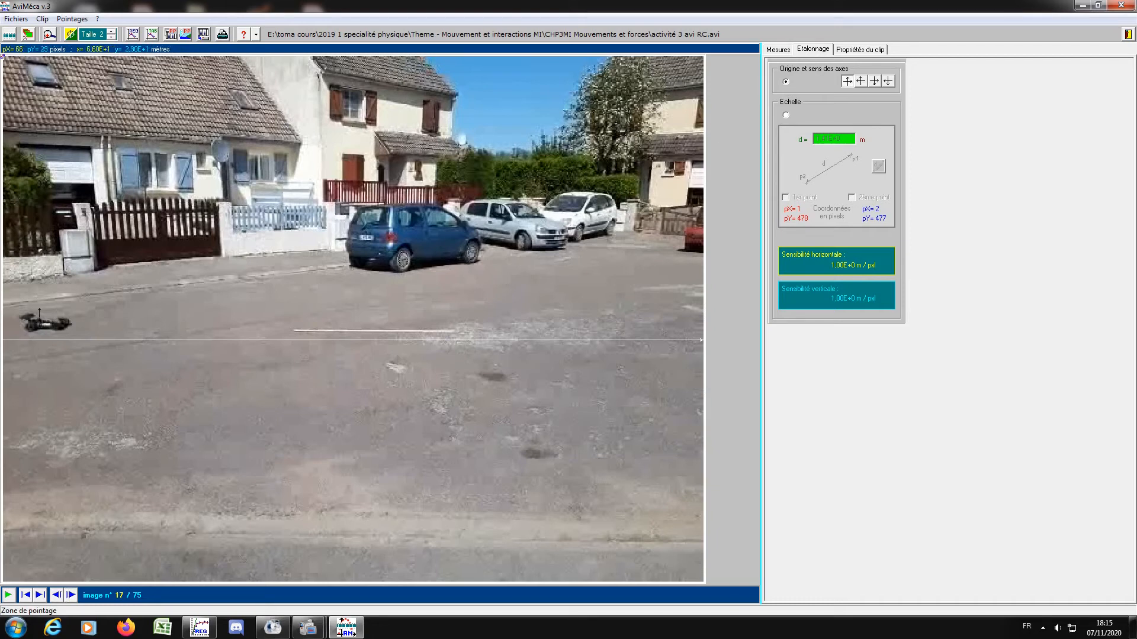
pyautogui.click(30, 326)
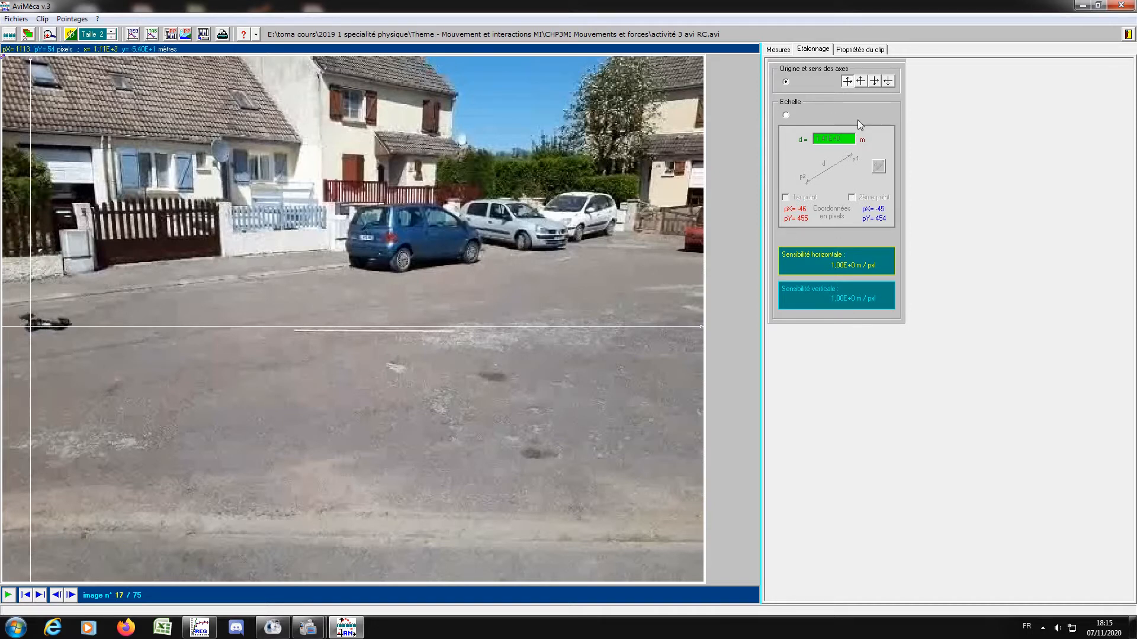
# Calibrate the scale with p1 and p2 at the ends of the white ground line and a real distance of 2 m.
pyautogui.click(786, 115)
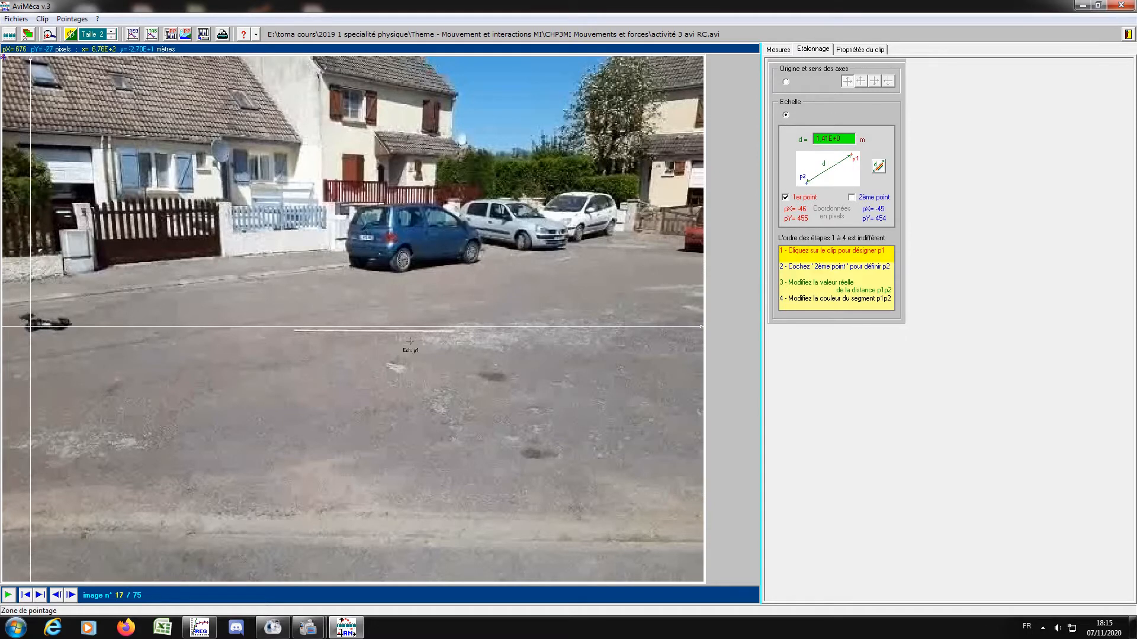
pyautogui.click(294, 330)
pyautogui.click(851, 199)
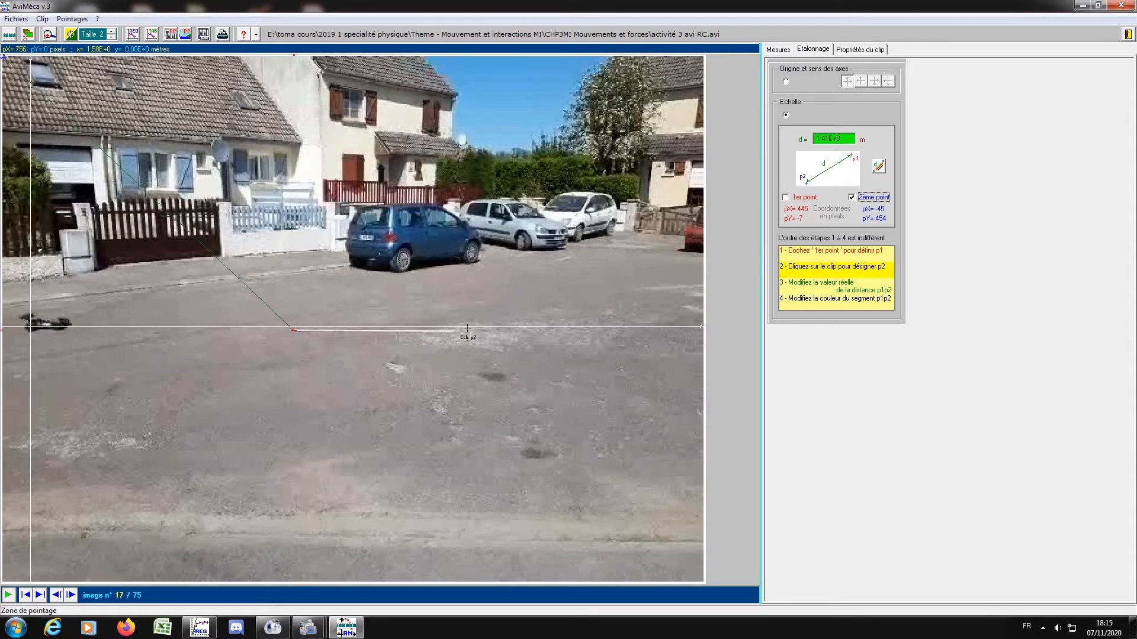
pyautogui.click(453, 332)
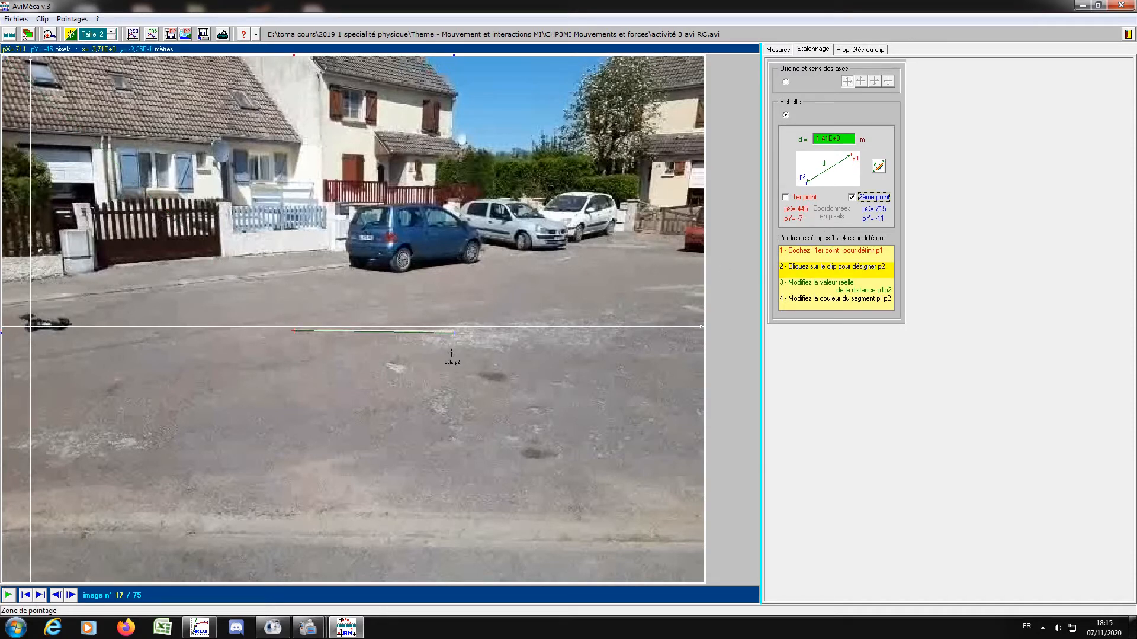
pyautogui.moveTo(846, 140); pyautogui.dragTo(805, 140)
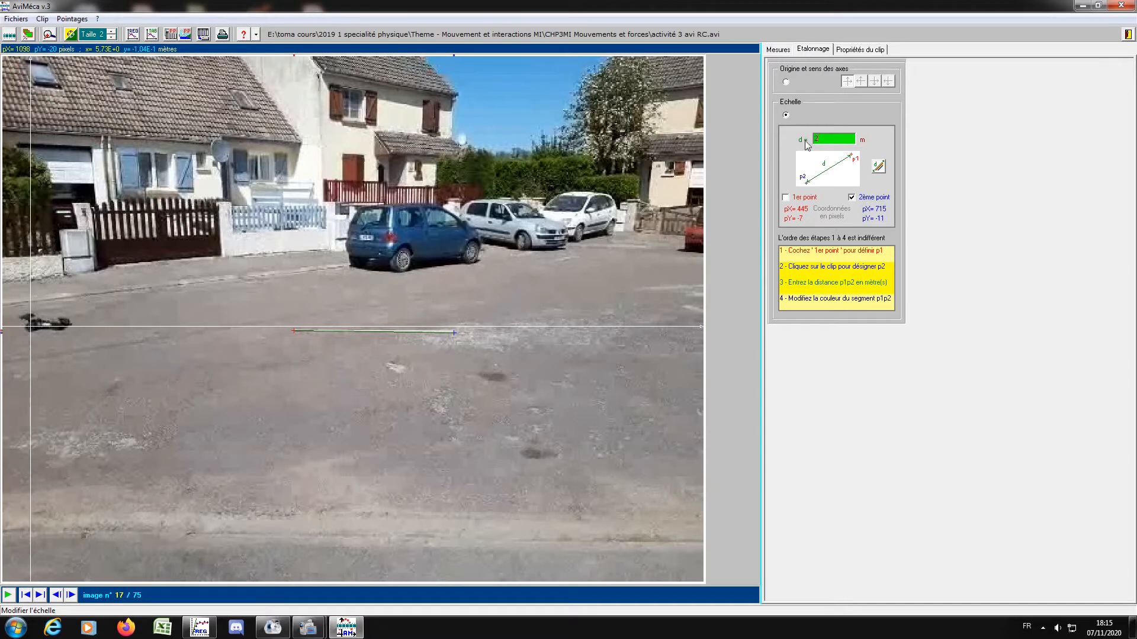
pyautogui.write('2')
# Change the colour of the scale segment to red.
pyautogui.click(878, 166)
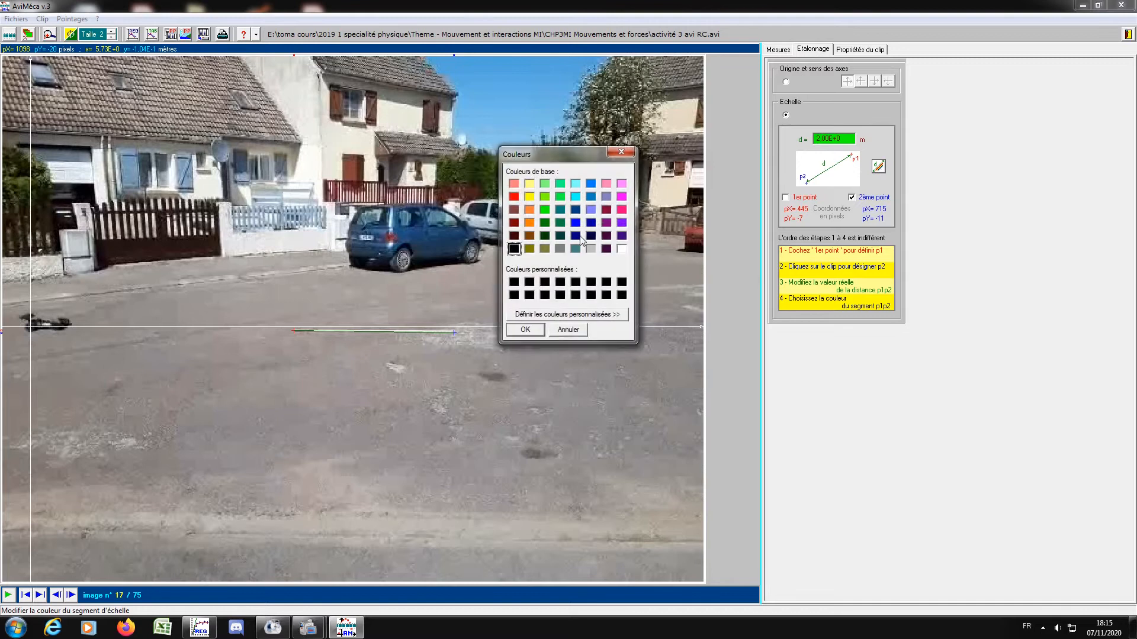
pyautogui.click(514, 197)
pyautogui.click(525, 330)
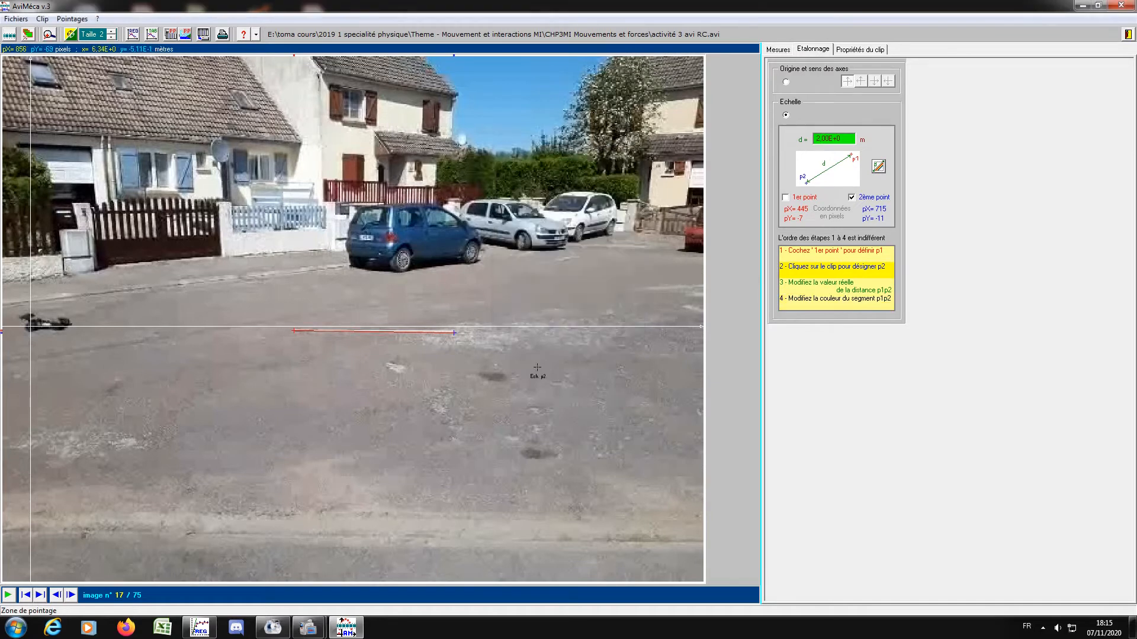
# Return to the measurements table and set the tracking pointer to a white large target (grande cible).
pyautogui.click(778, 49)
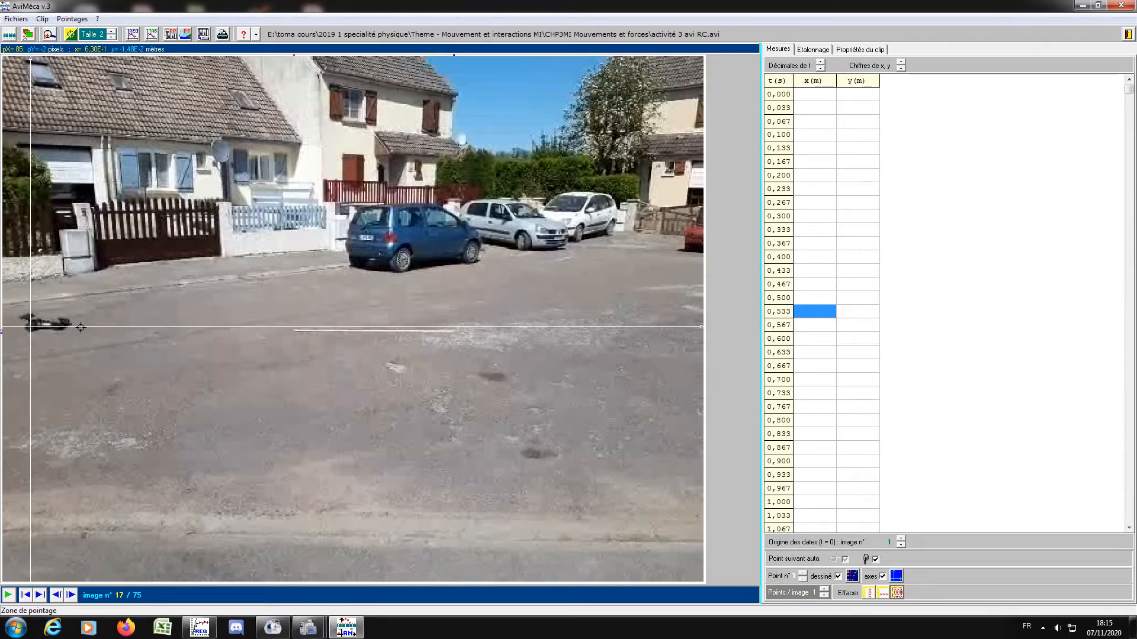
pyautogui.click(70, 35)
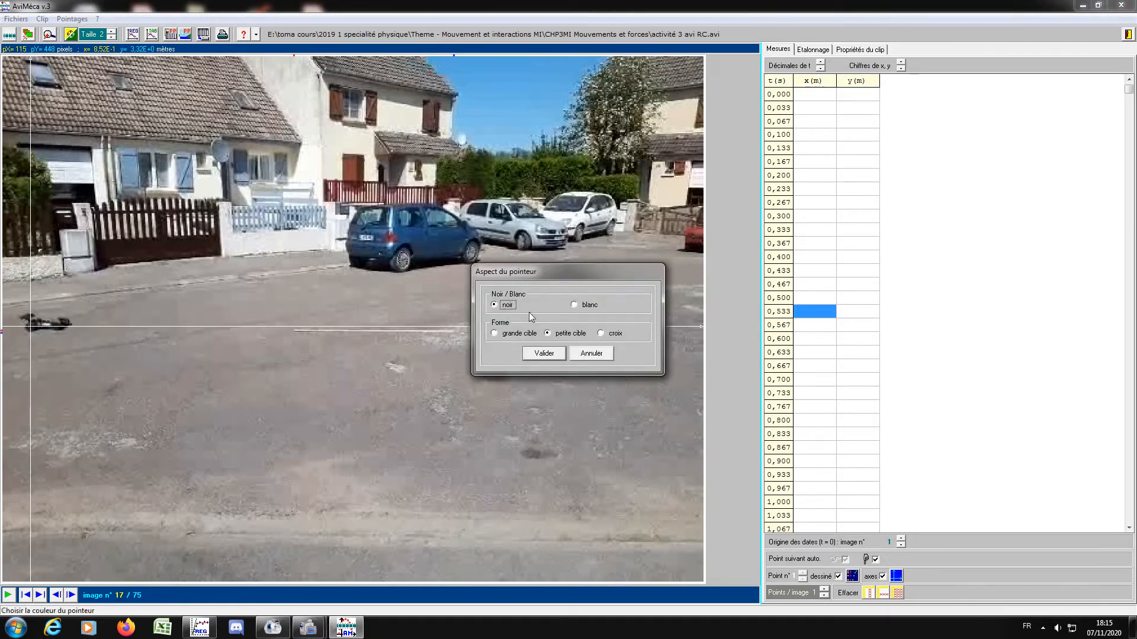
pyautogui.click(573, 305)
pyautogui.click(493, 334)
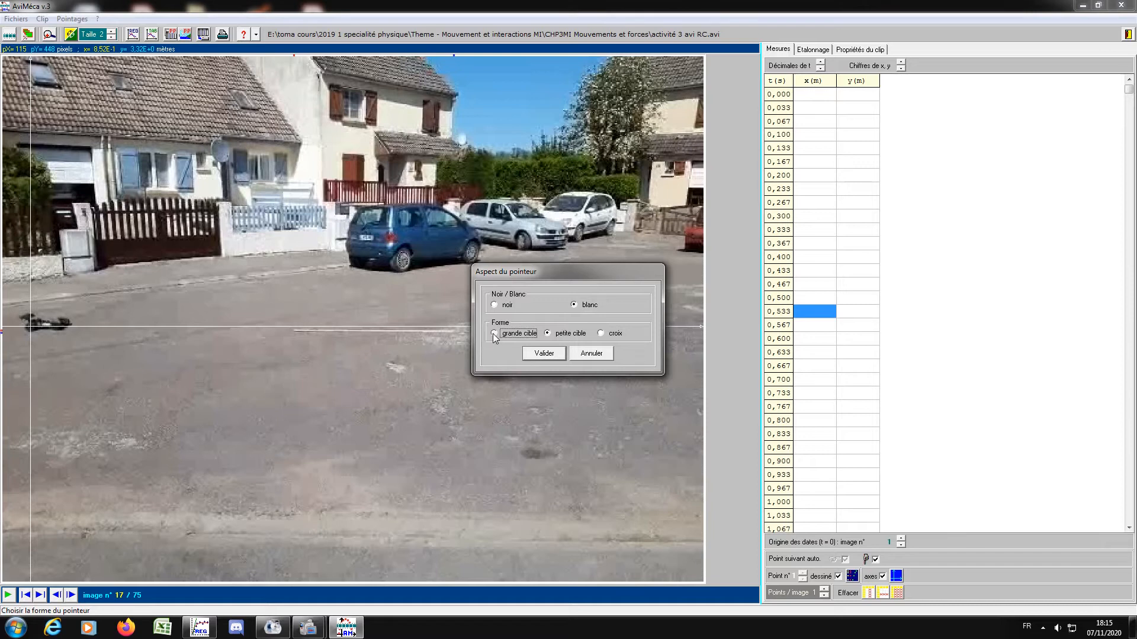
pyautogui.click(543, 355)
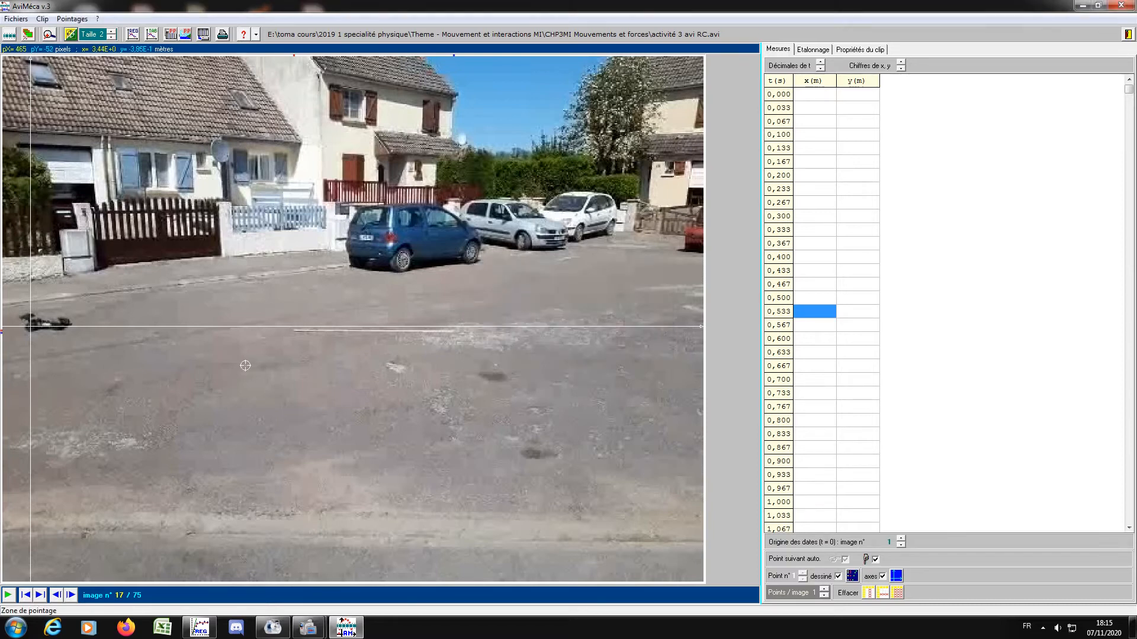
# Mark the RC car's rear wheel position in each frame from image 17 to image 33.
pyautogui.click(31, 327)
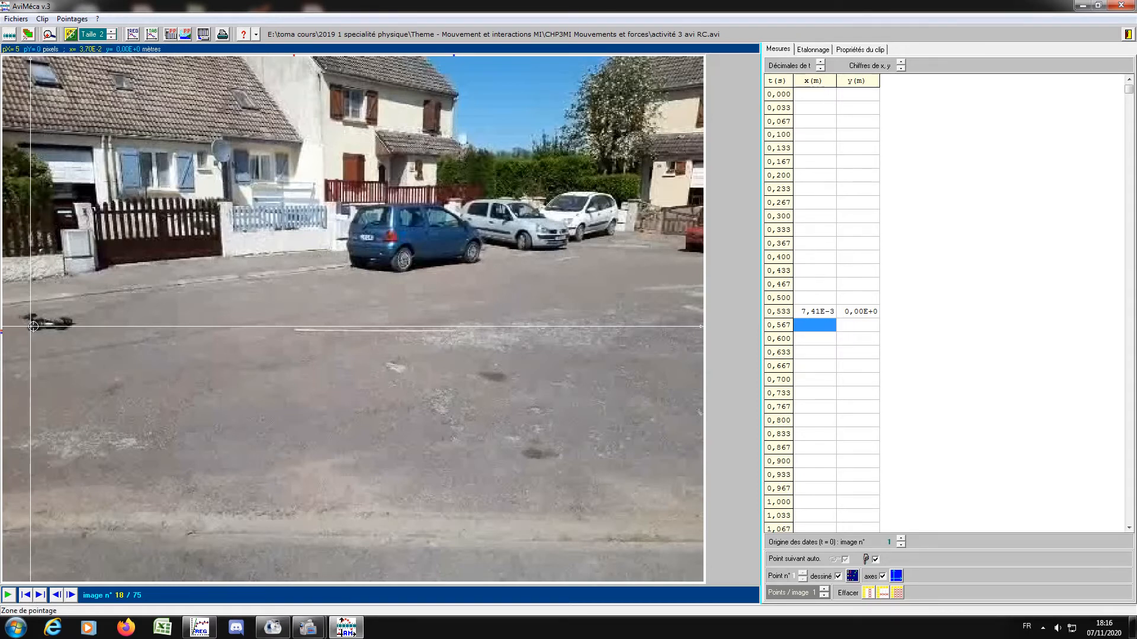
pyautogui.click(33, 326)
pyautogui.click(36, 325)
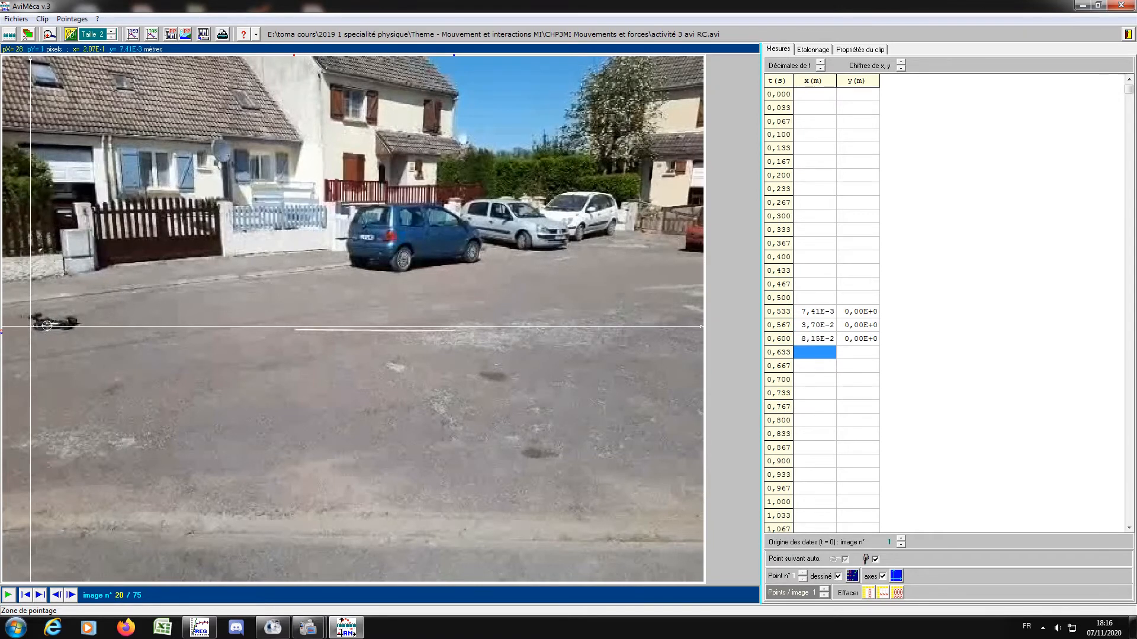
pyautogui.click(43, 326)
pyautogui.click(47, 328)
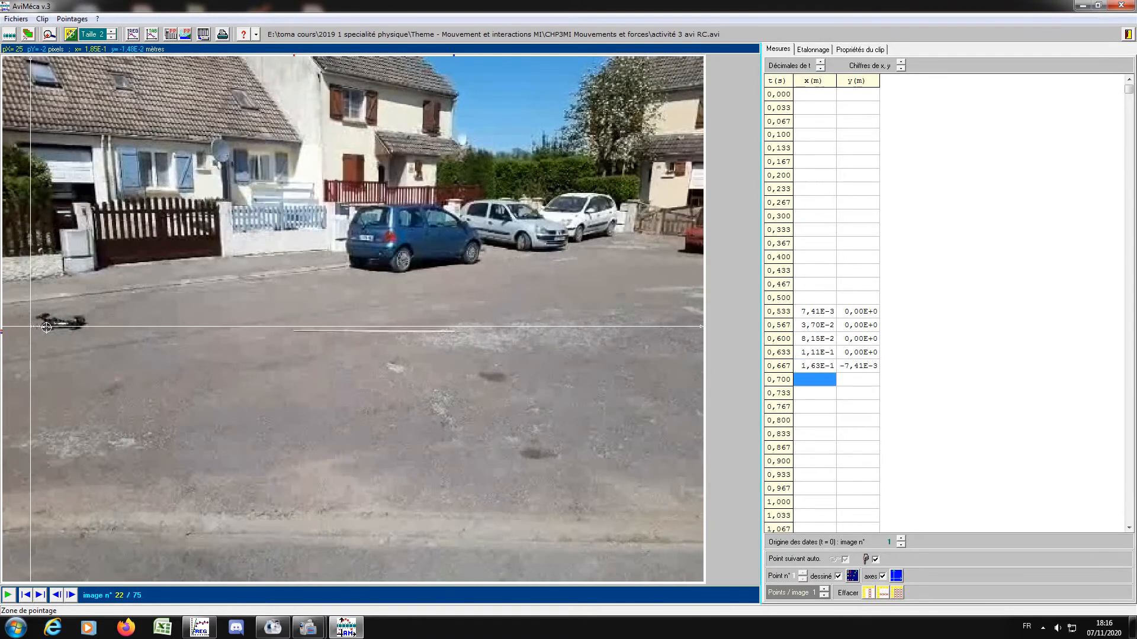
pyautogui.click(47, 326)
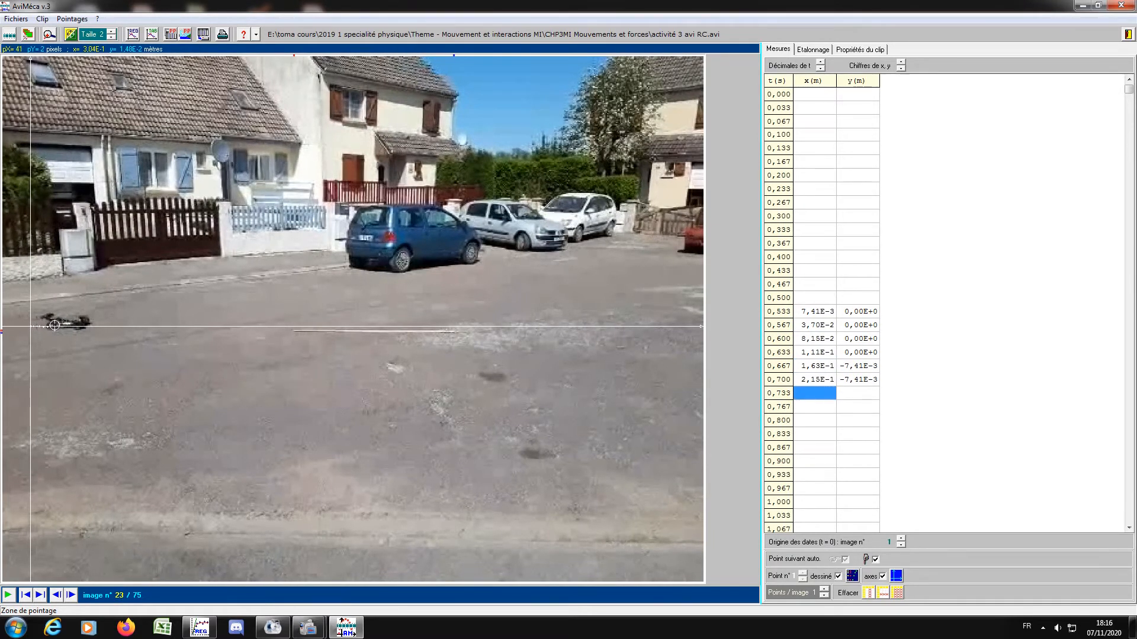
pyautogui.click(53, 326)
pyautogui.click(59, 326)
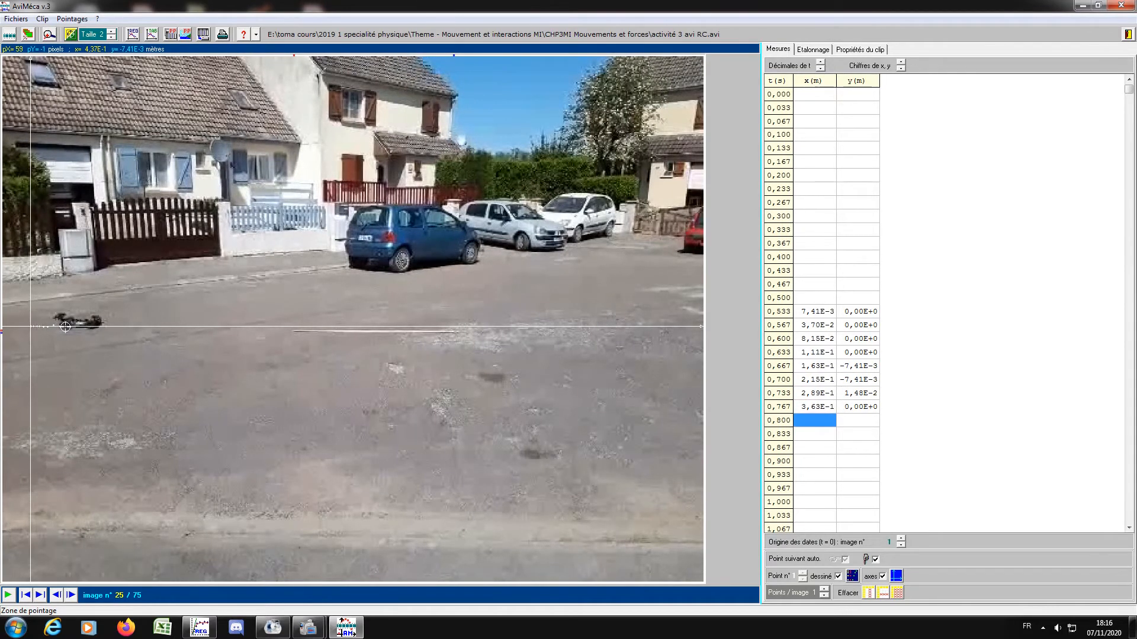
pyautogui.click(65, 326)
pyautogui.click(74, 325)
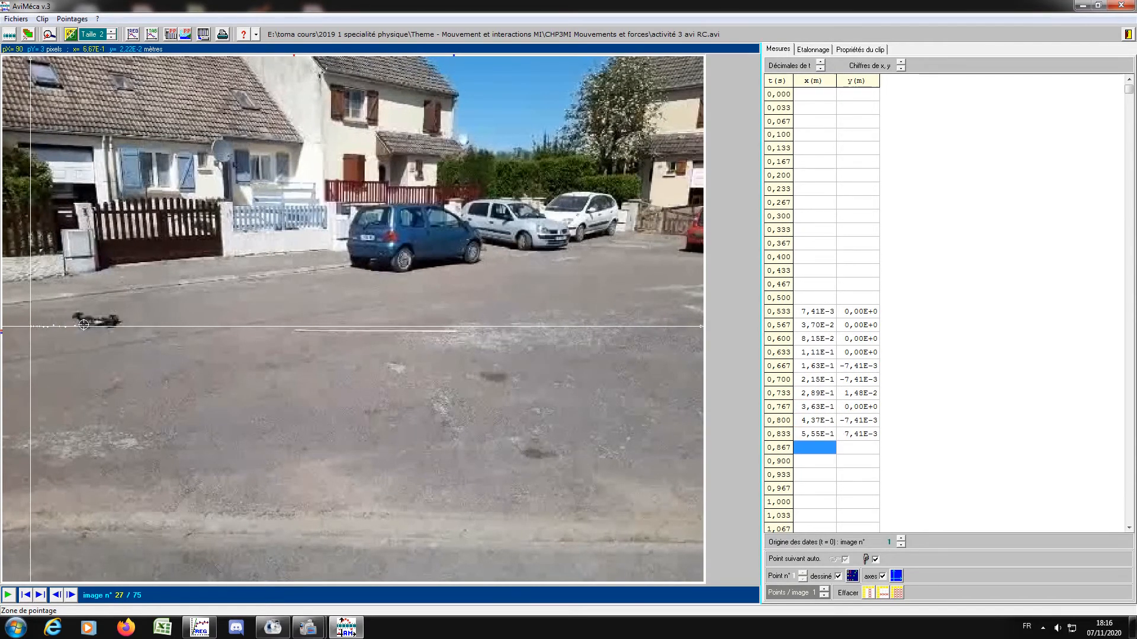
pyautogui.click(84, 325)
pyautogui.click(96, 323)
pyautogui.click(105, 322)
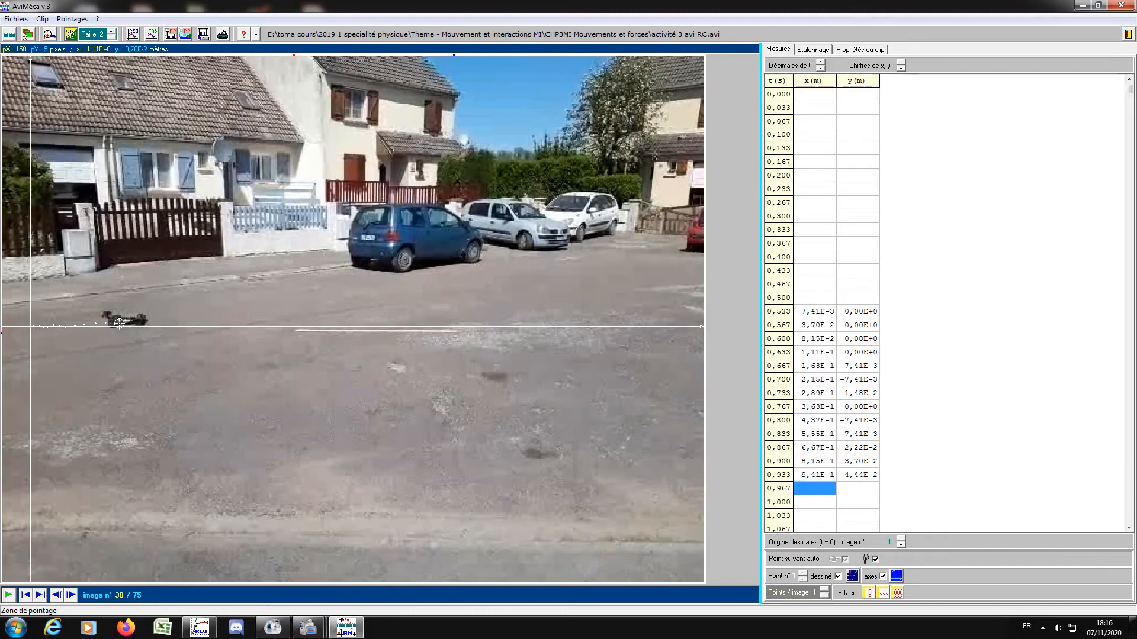
pyautogui.click(117, 324)
pyautogui.click(126, 323)
pyautogui.click(135, 324)
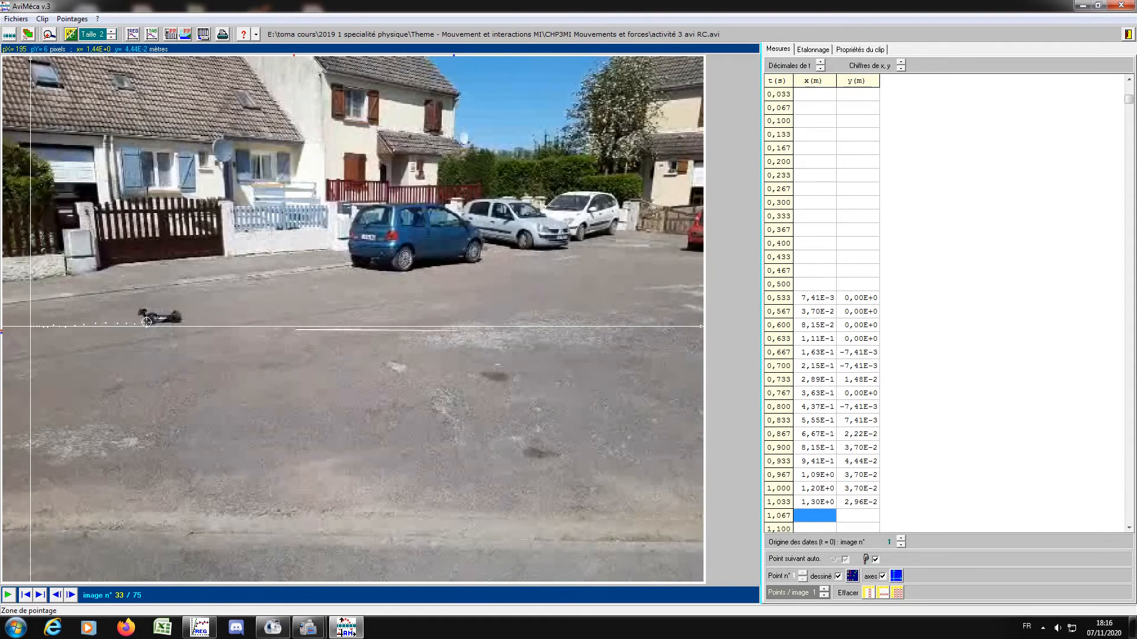
pyautogui.click(149, 322)
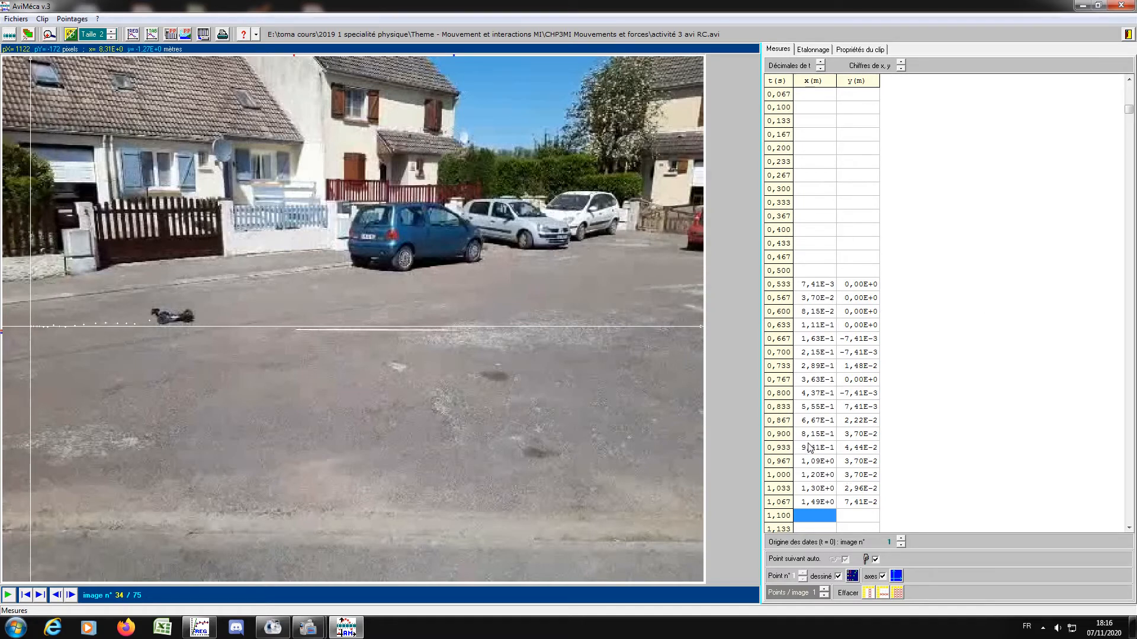
# Copy the measurements table to the clipboard with the title Pointages AviMéca and tab-separated data (Tabulation).
pyautogui.click(13, 21)
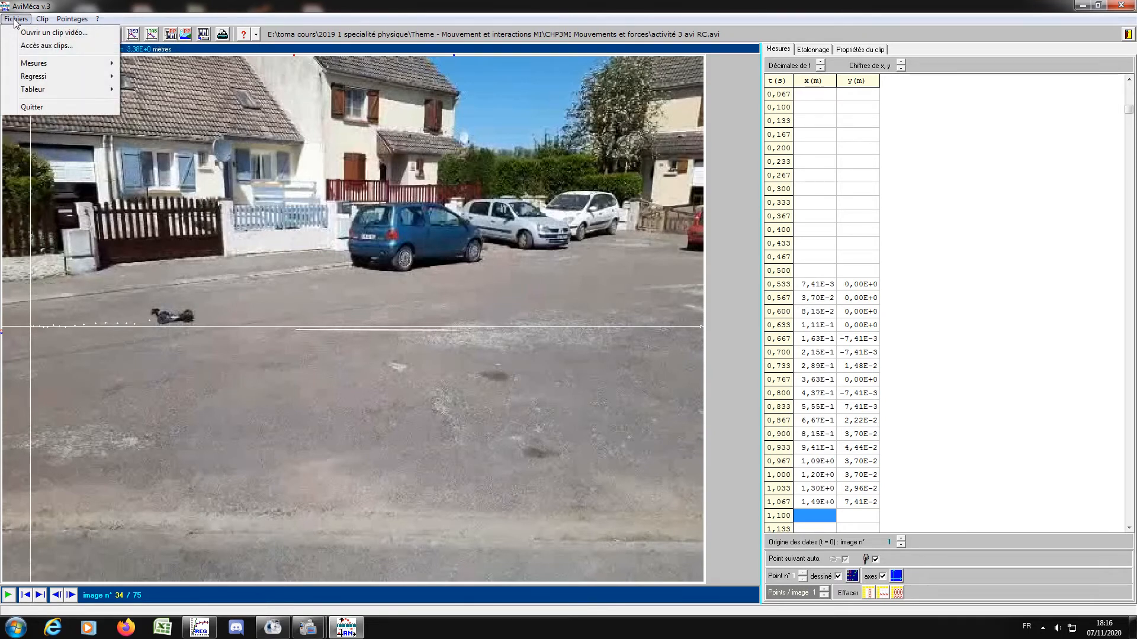
pyautogui.moveTo(31, 63)
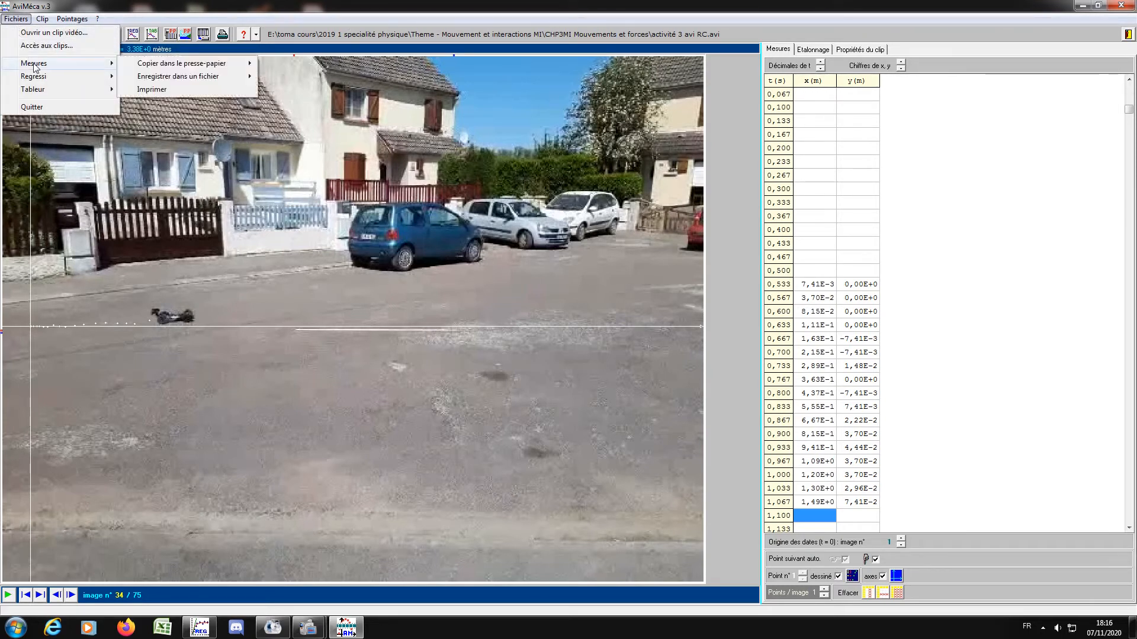
pyautogui.moveTo(178, 64)
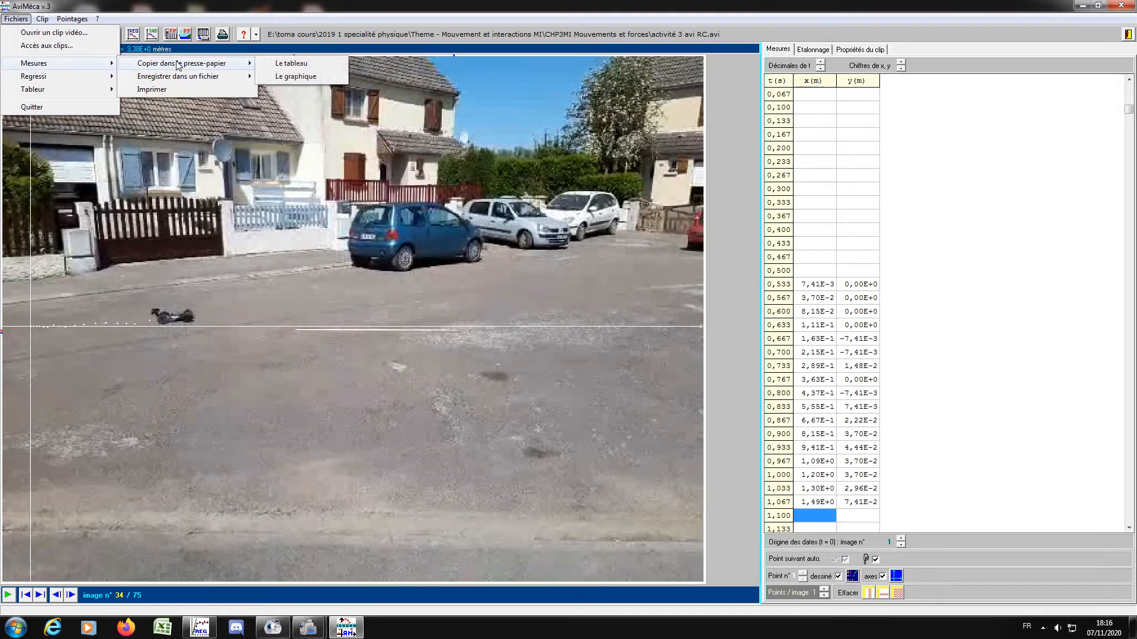
pyautogui.click(276, 66)
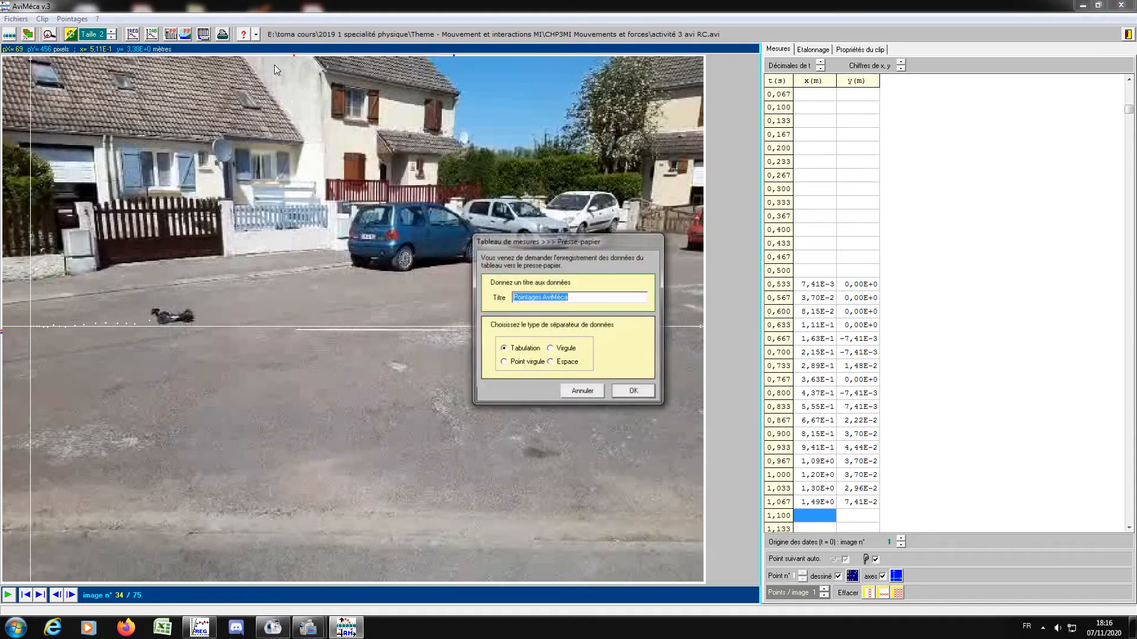
pyautogui.click(634, 392)
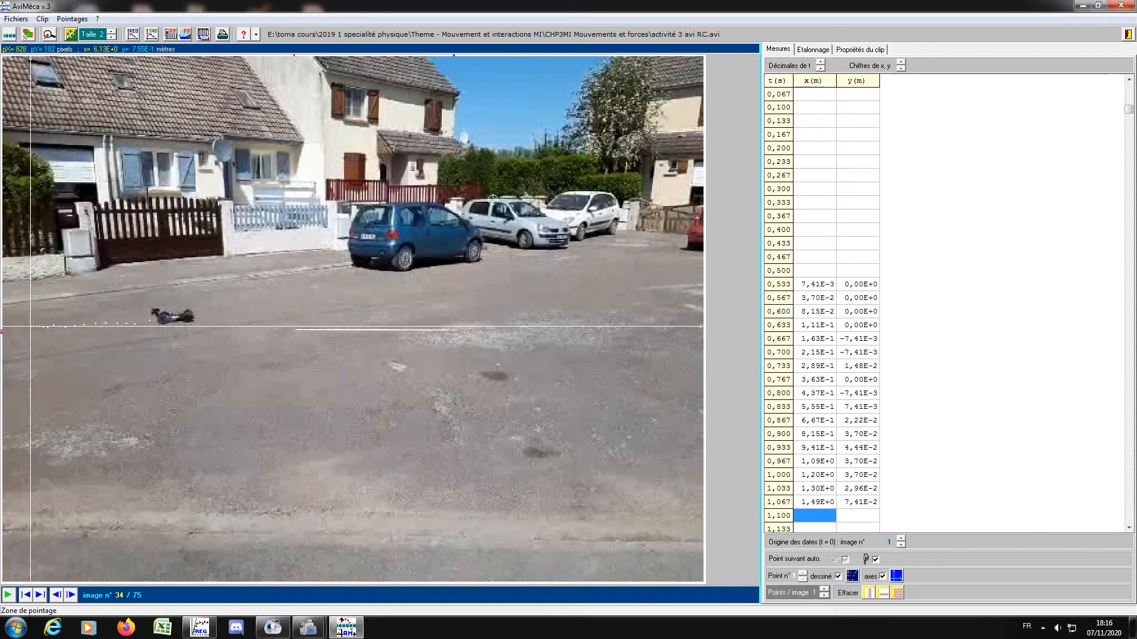
# Switch to Regressi and create a new file from the clipboard contents (Presse-Papiers).
pyautogui.click(202, 630)
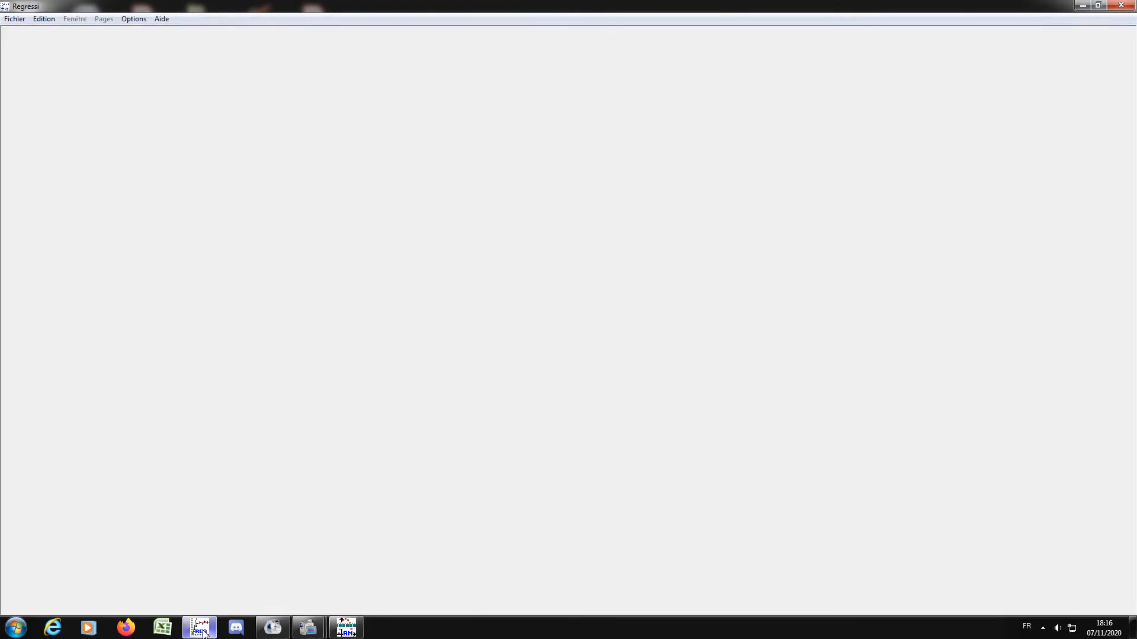
pyautogui.click(13, 22)
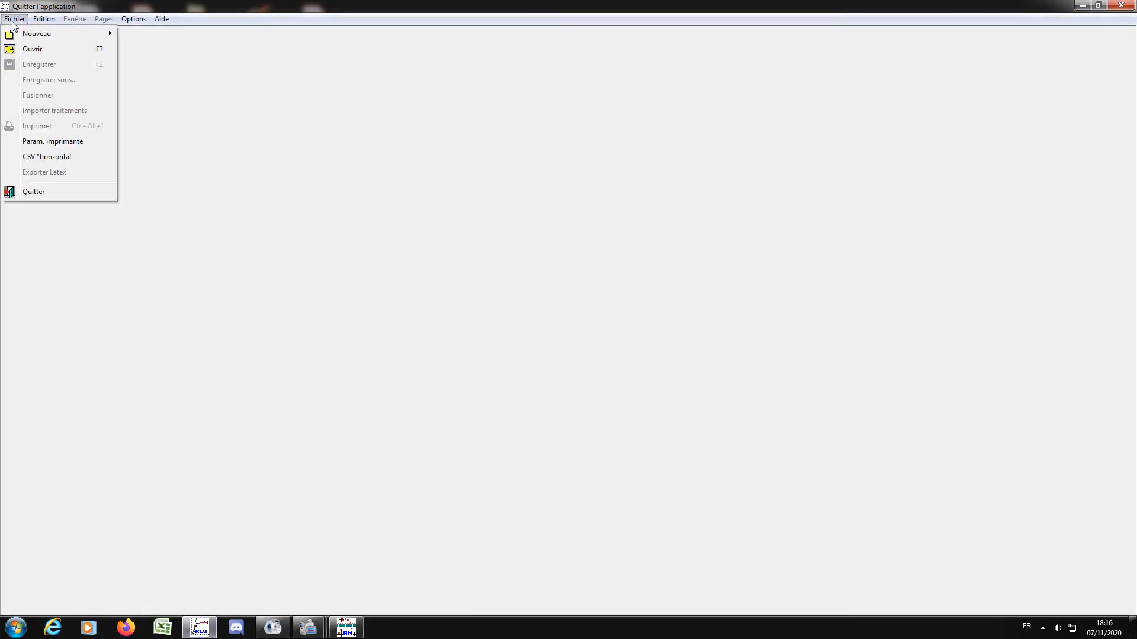
pyautogui.moveTo(24, 35)
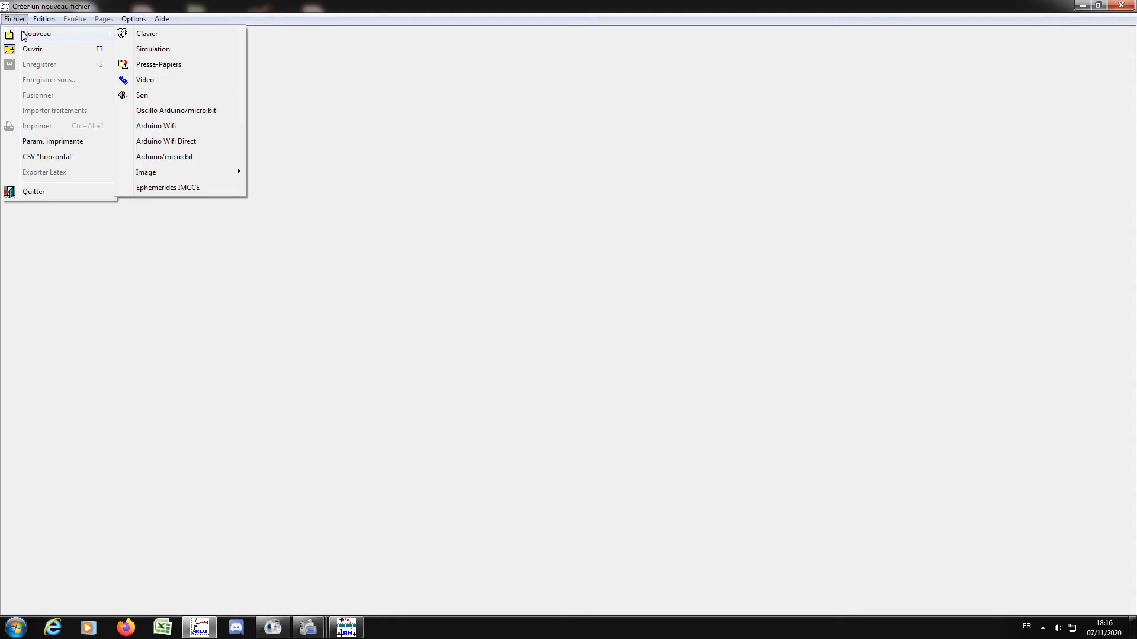
pyautogui.click(167, 65)
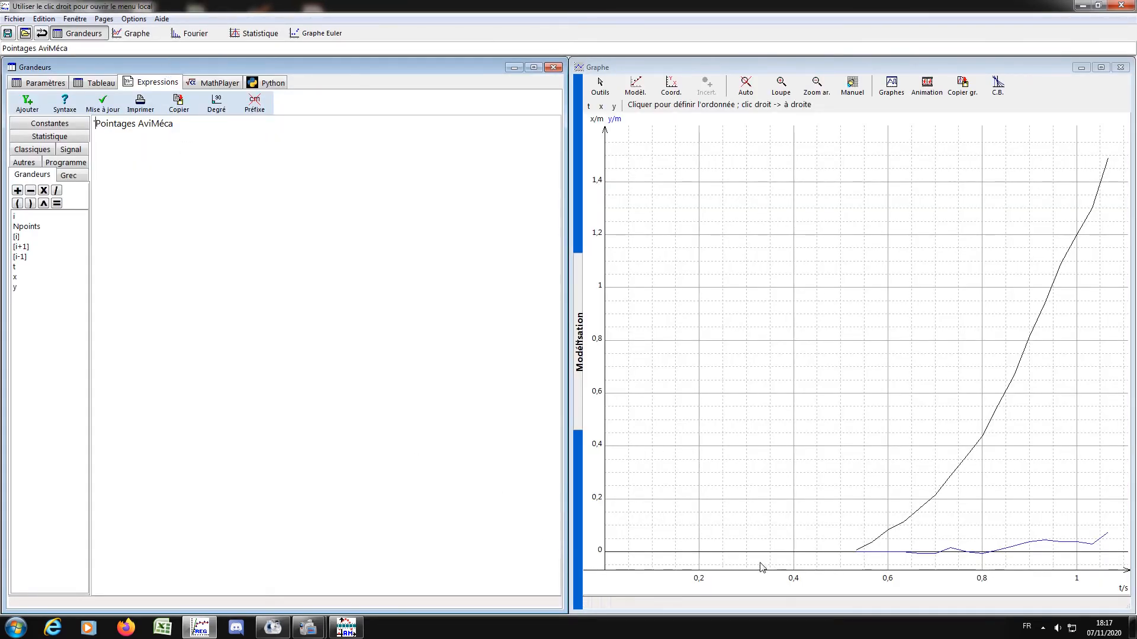
# Display x and y as ordinates on the graph, keeping t as the abscissa.
pyautogui.click(612, 109)
pyautogui.click(612, 110)
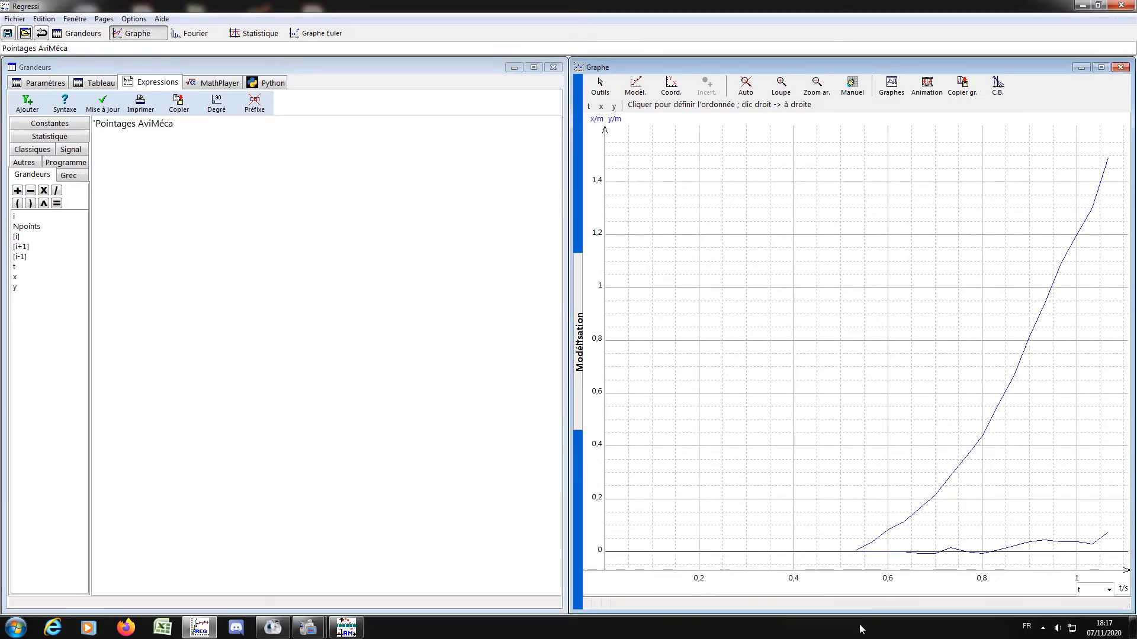
pyautogui.click(1108, 591)
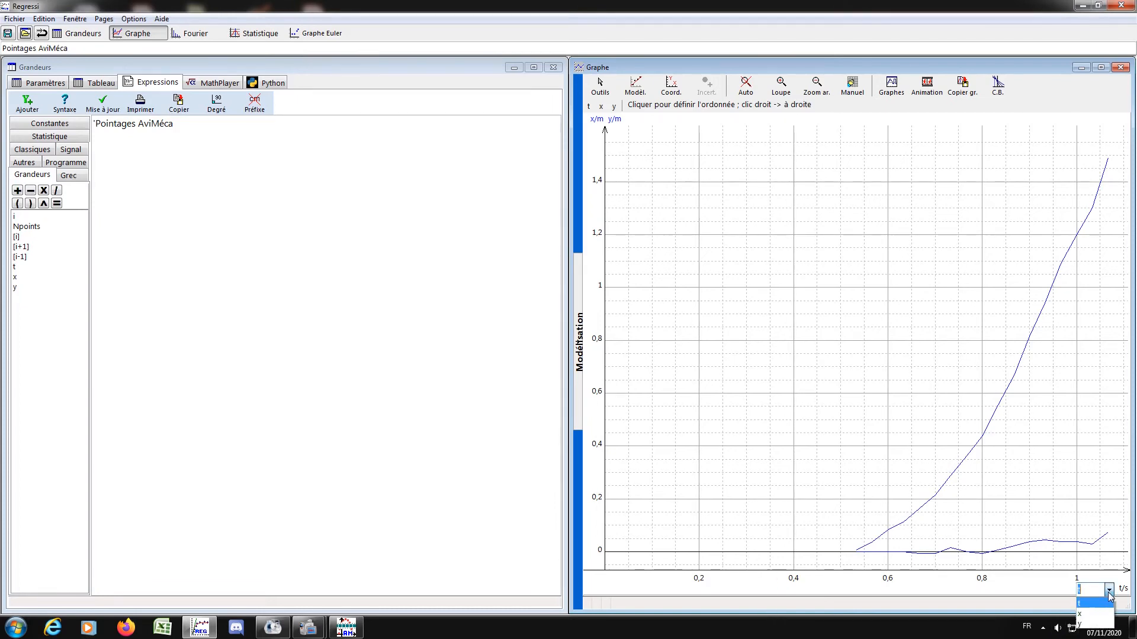
pyautogui.click(1108, 590)
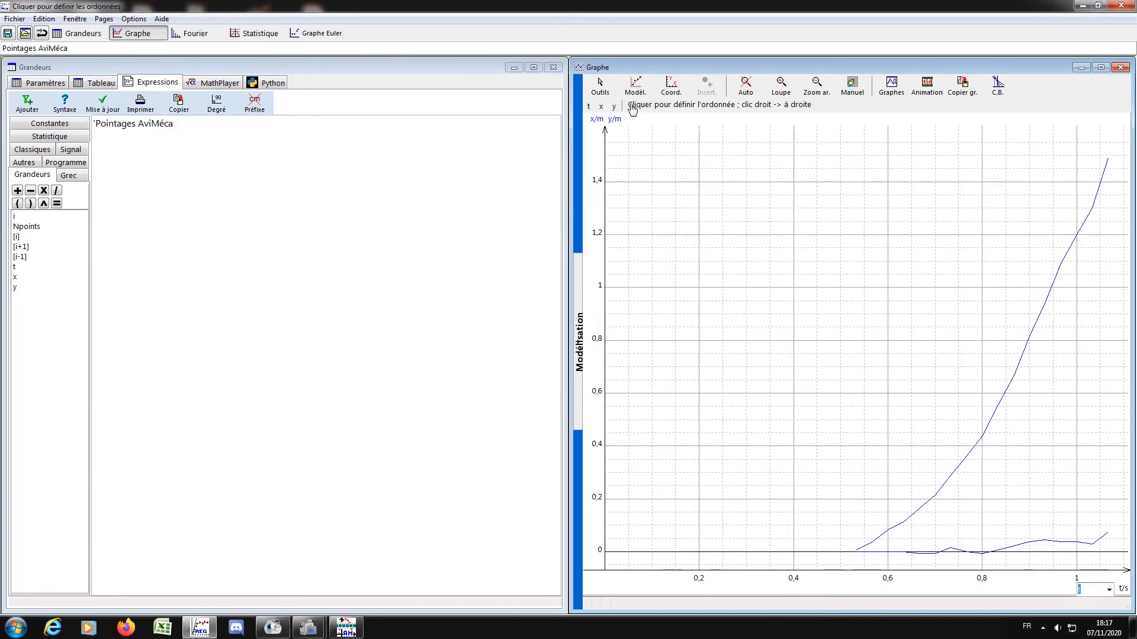
# Create the quantity vx in m/s as the derivative of x with respect to t, and add its curve to the graph.
pyautogui.click(102, 103)
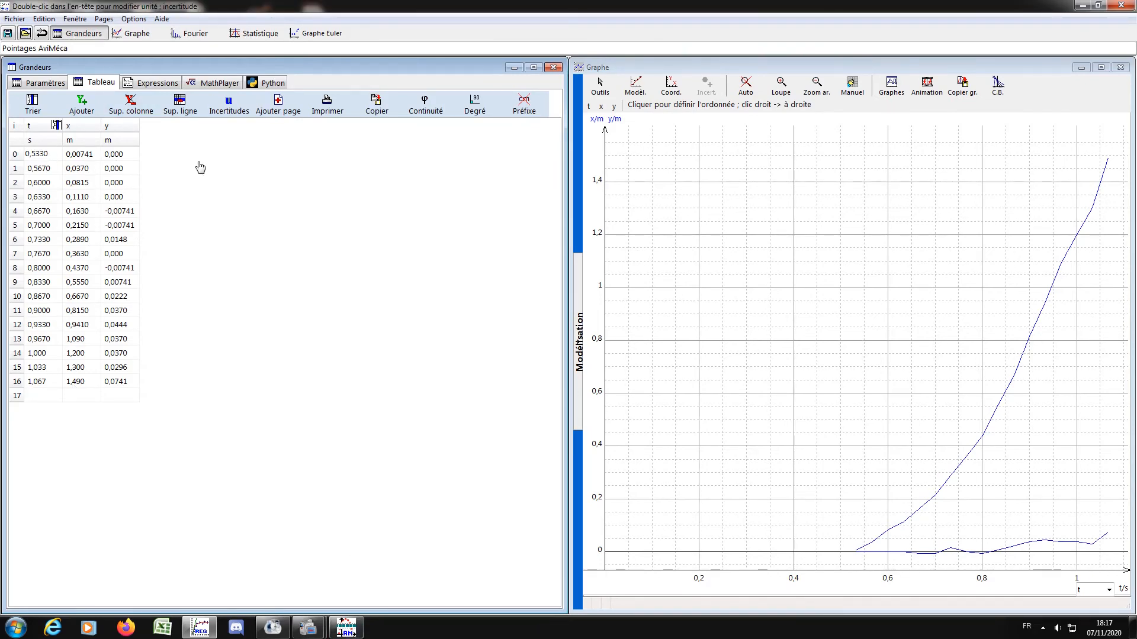
pyautogui.click(83, 108)
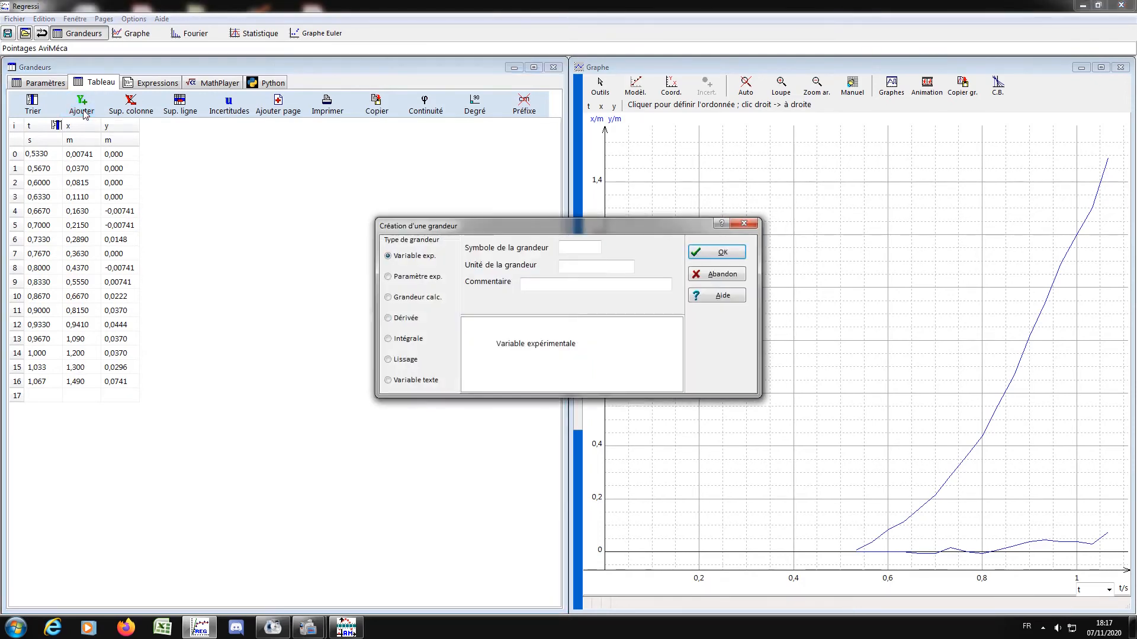
pyautogui.click(573, 246)
pyautogui.write('vx')
pyautogui.click(579, 270)
pyautogui.write('m/*')
pyautogui.press('BackSpace')
pyautogui.write('s')
pyautogui.click(409, 318)
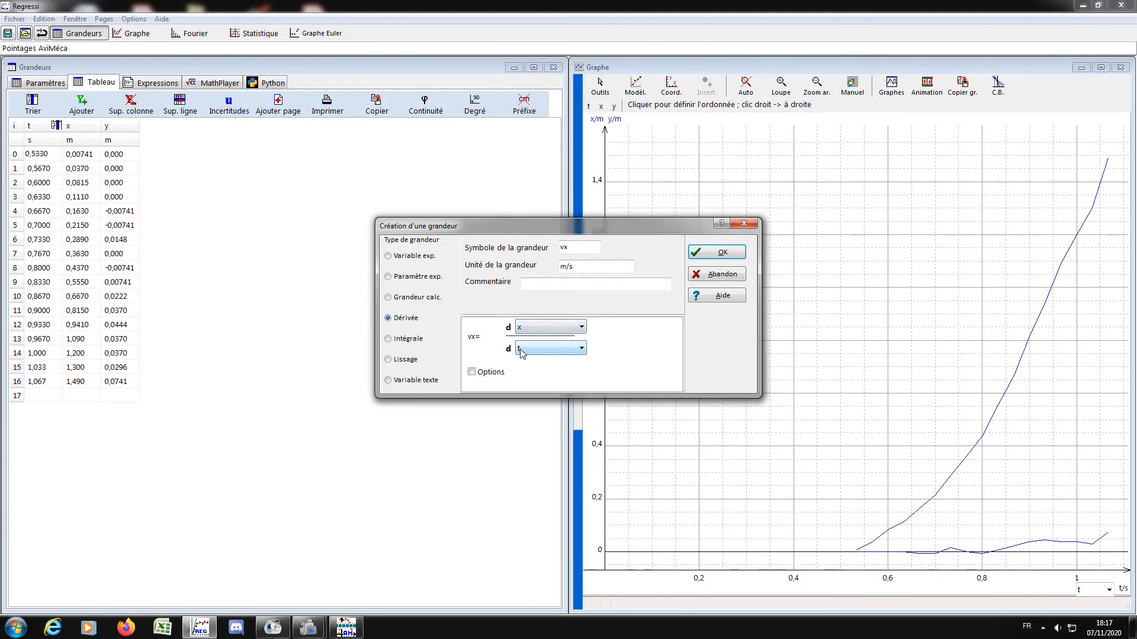
pyautogui.click(716, 252)
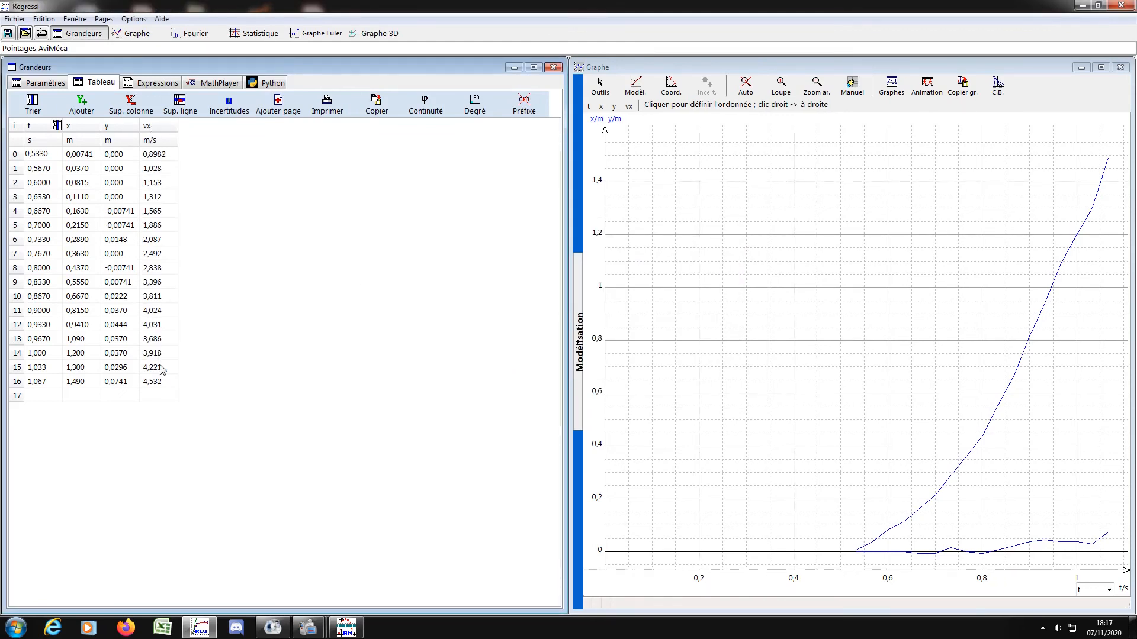
pyautogui.click(629, 106)
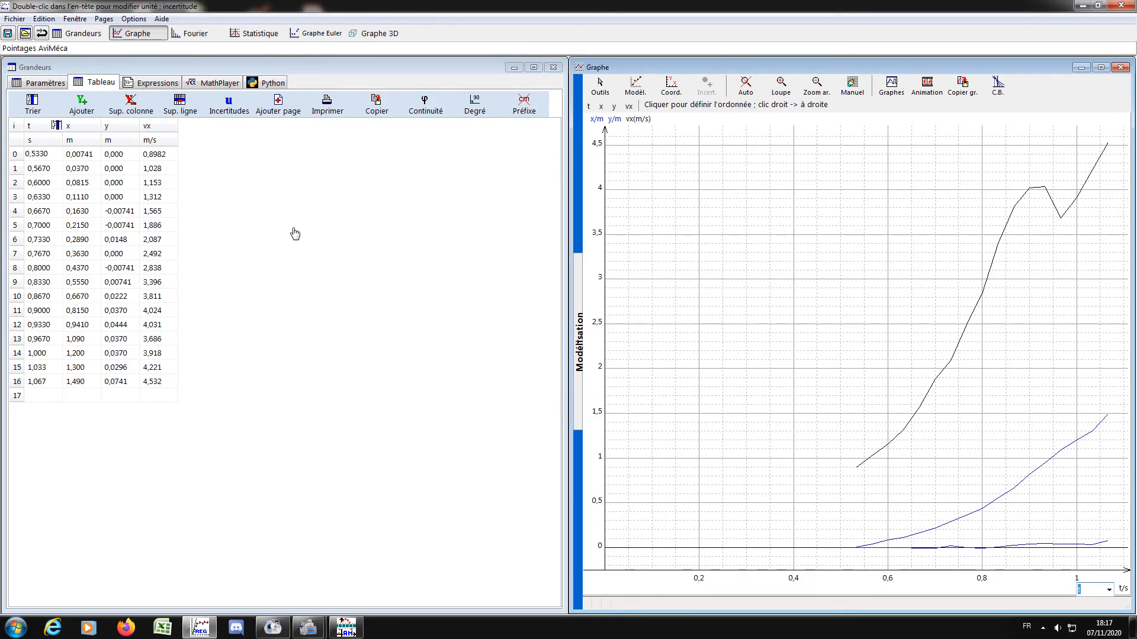
# Start creating another quantity in the data table, ready for its symbol and unit.
pyautogui.click(80, 106)
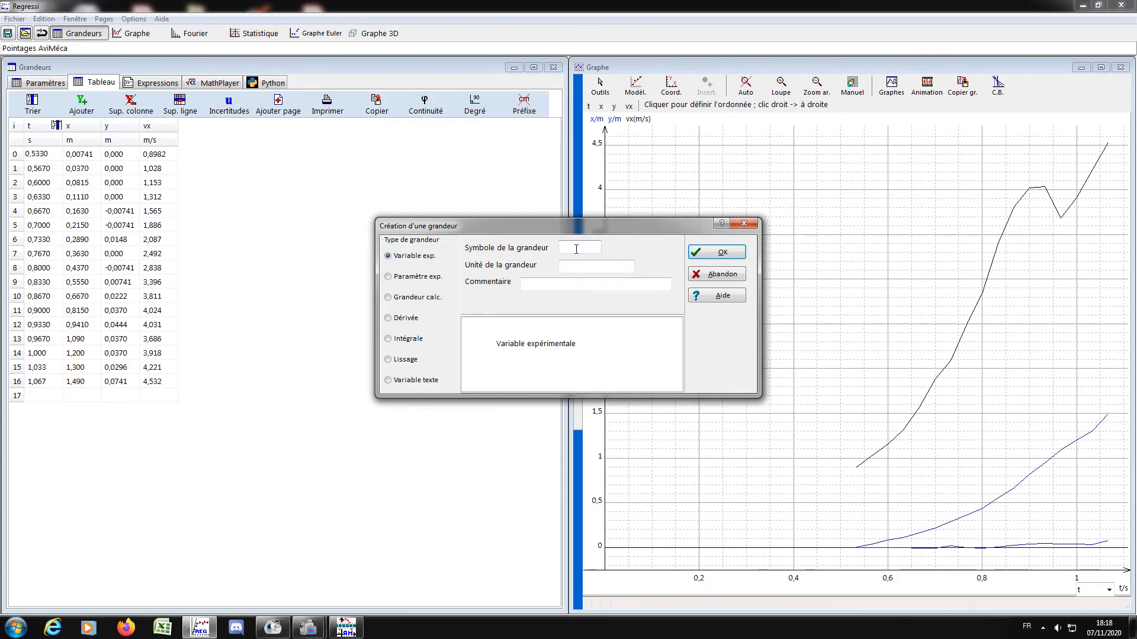
pyautogui.click(575, 266)
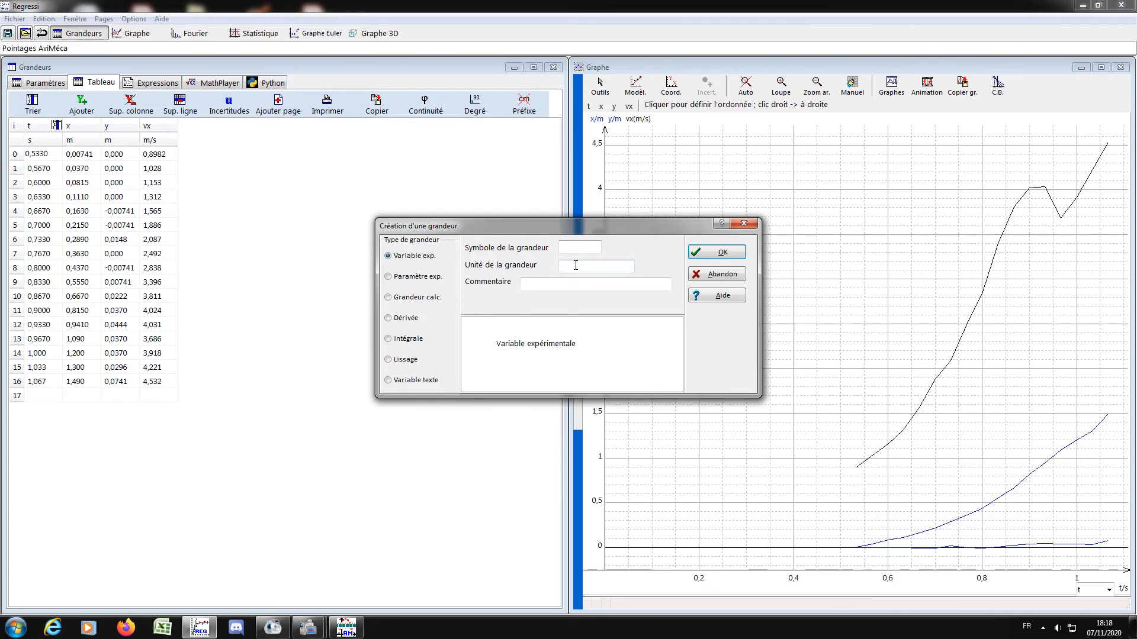